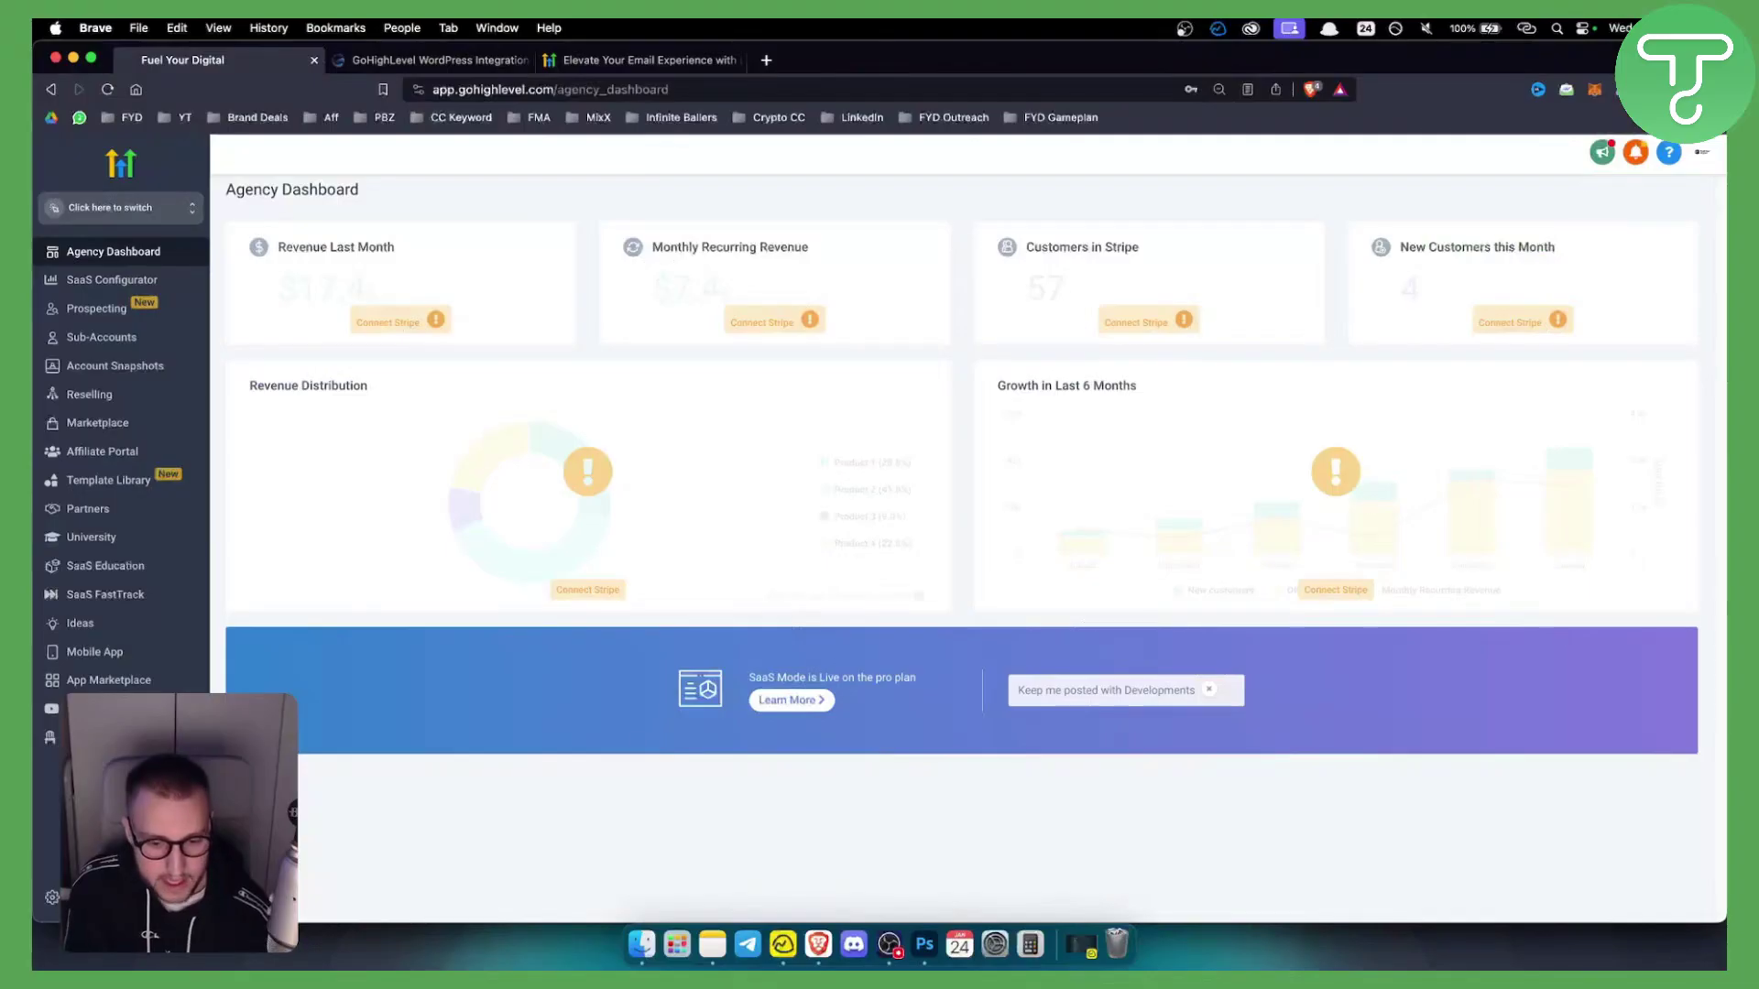
- Glance at the sub-account list without switching, then go to the agency Marketplace
click(183, 220)
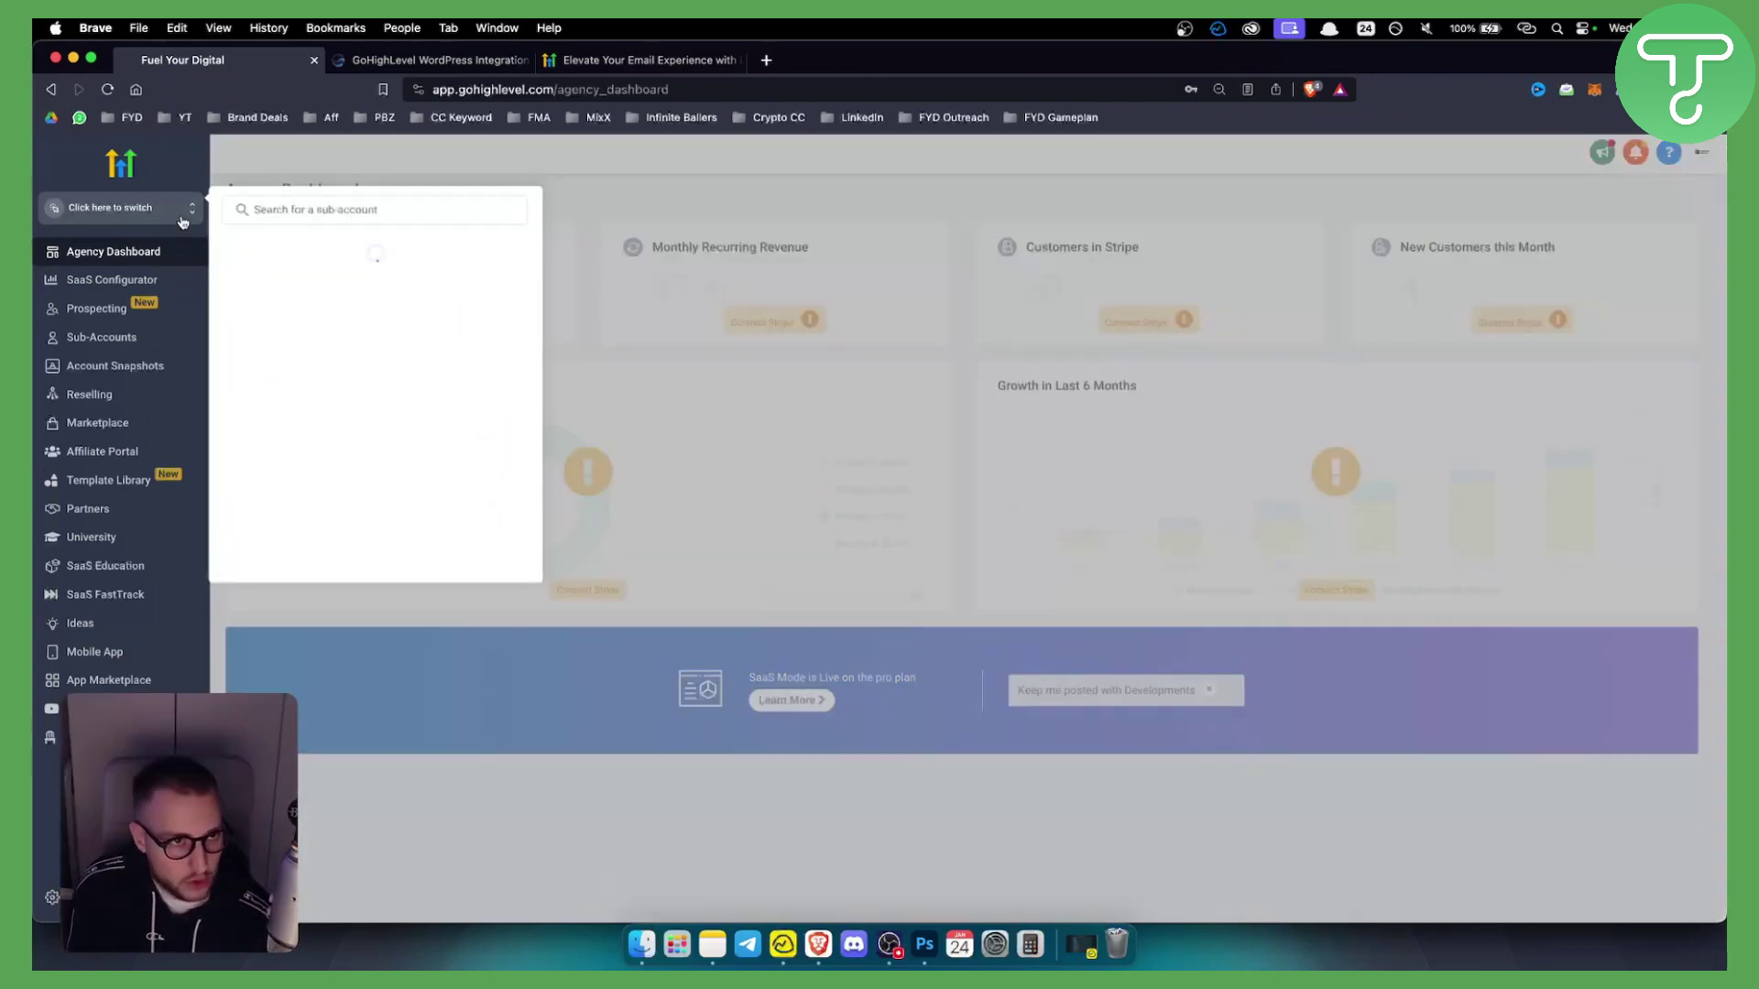
click(124, 191)
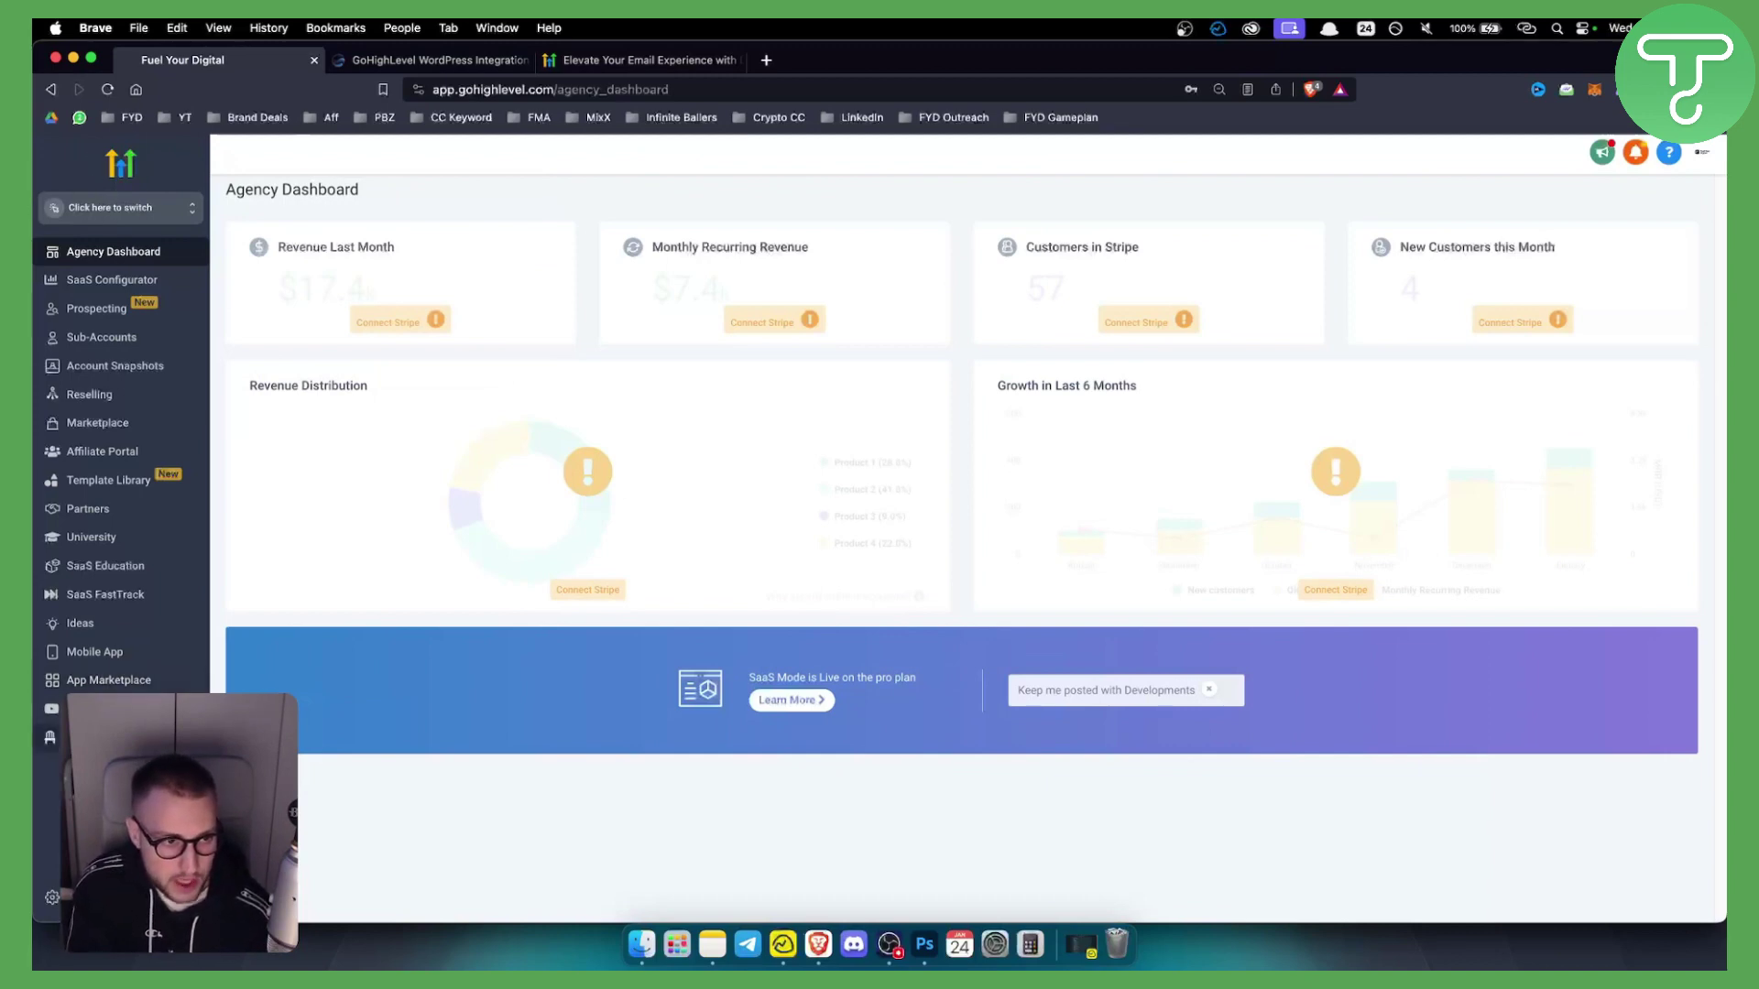
click(114, 424)
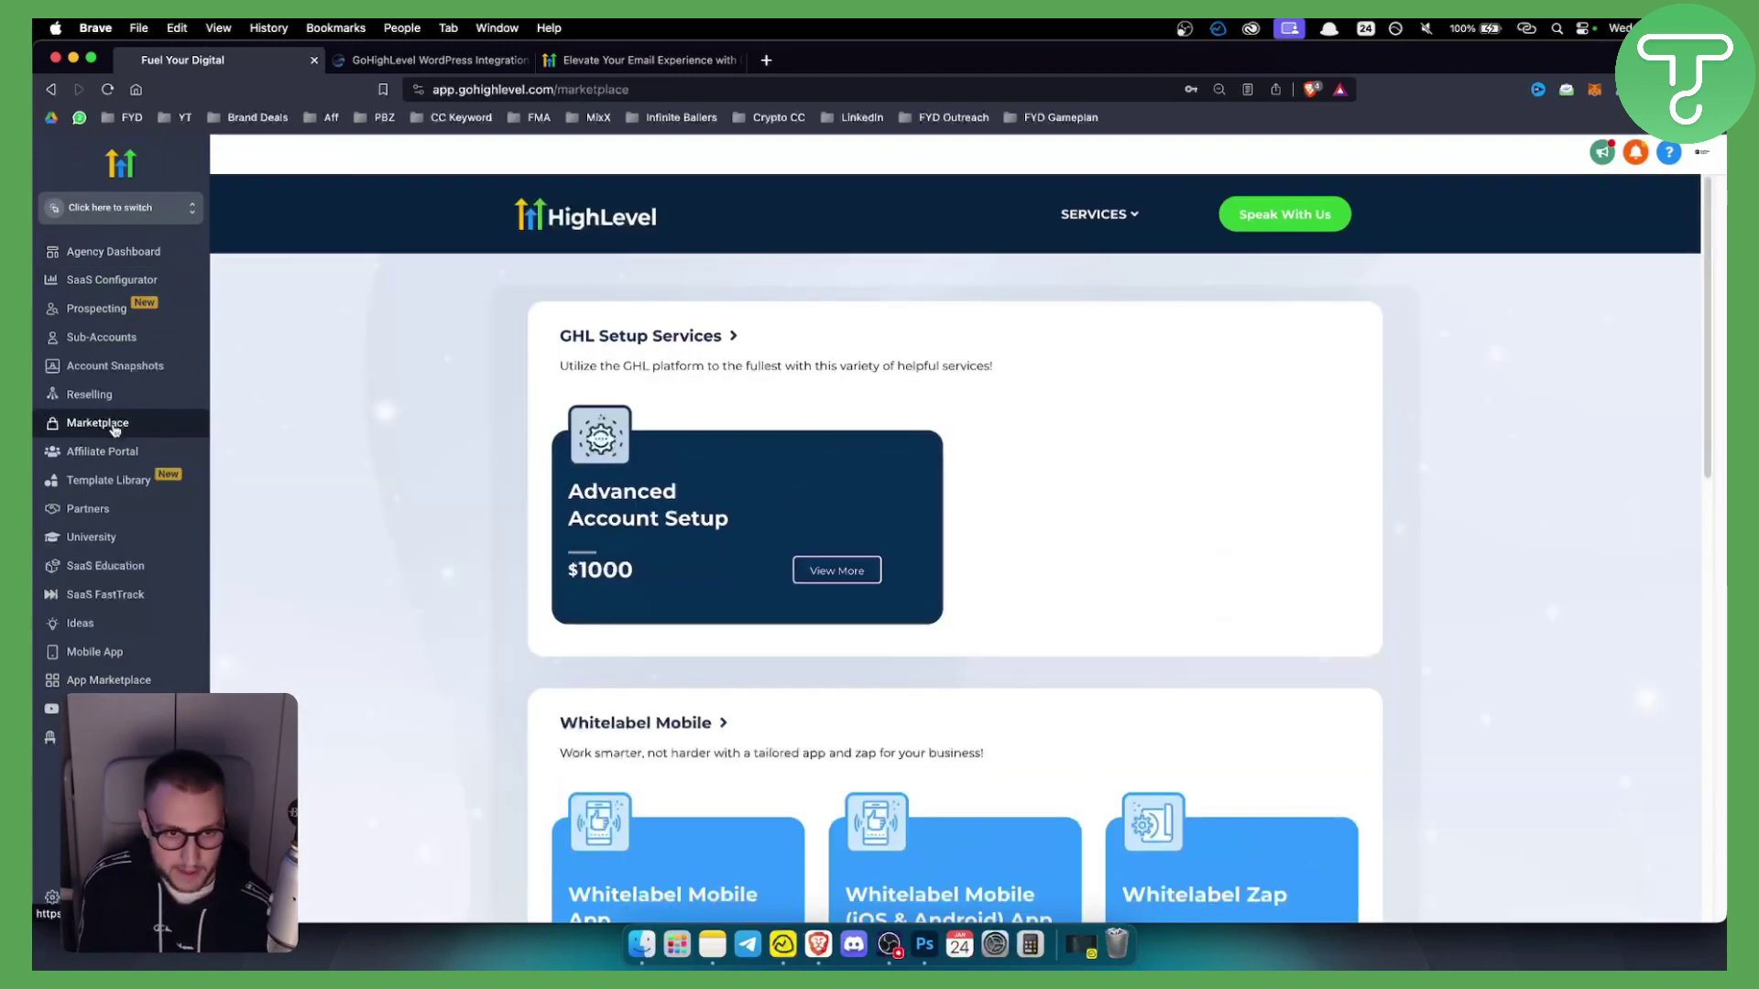
scroll(492, 350, down, 10)
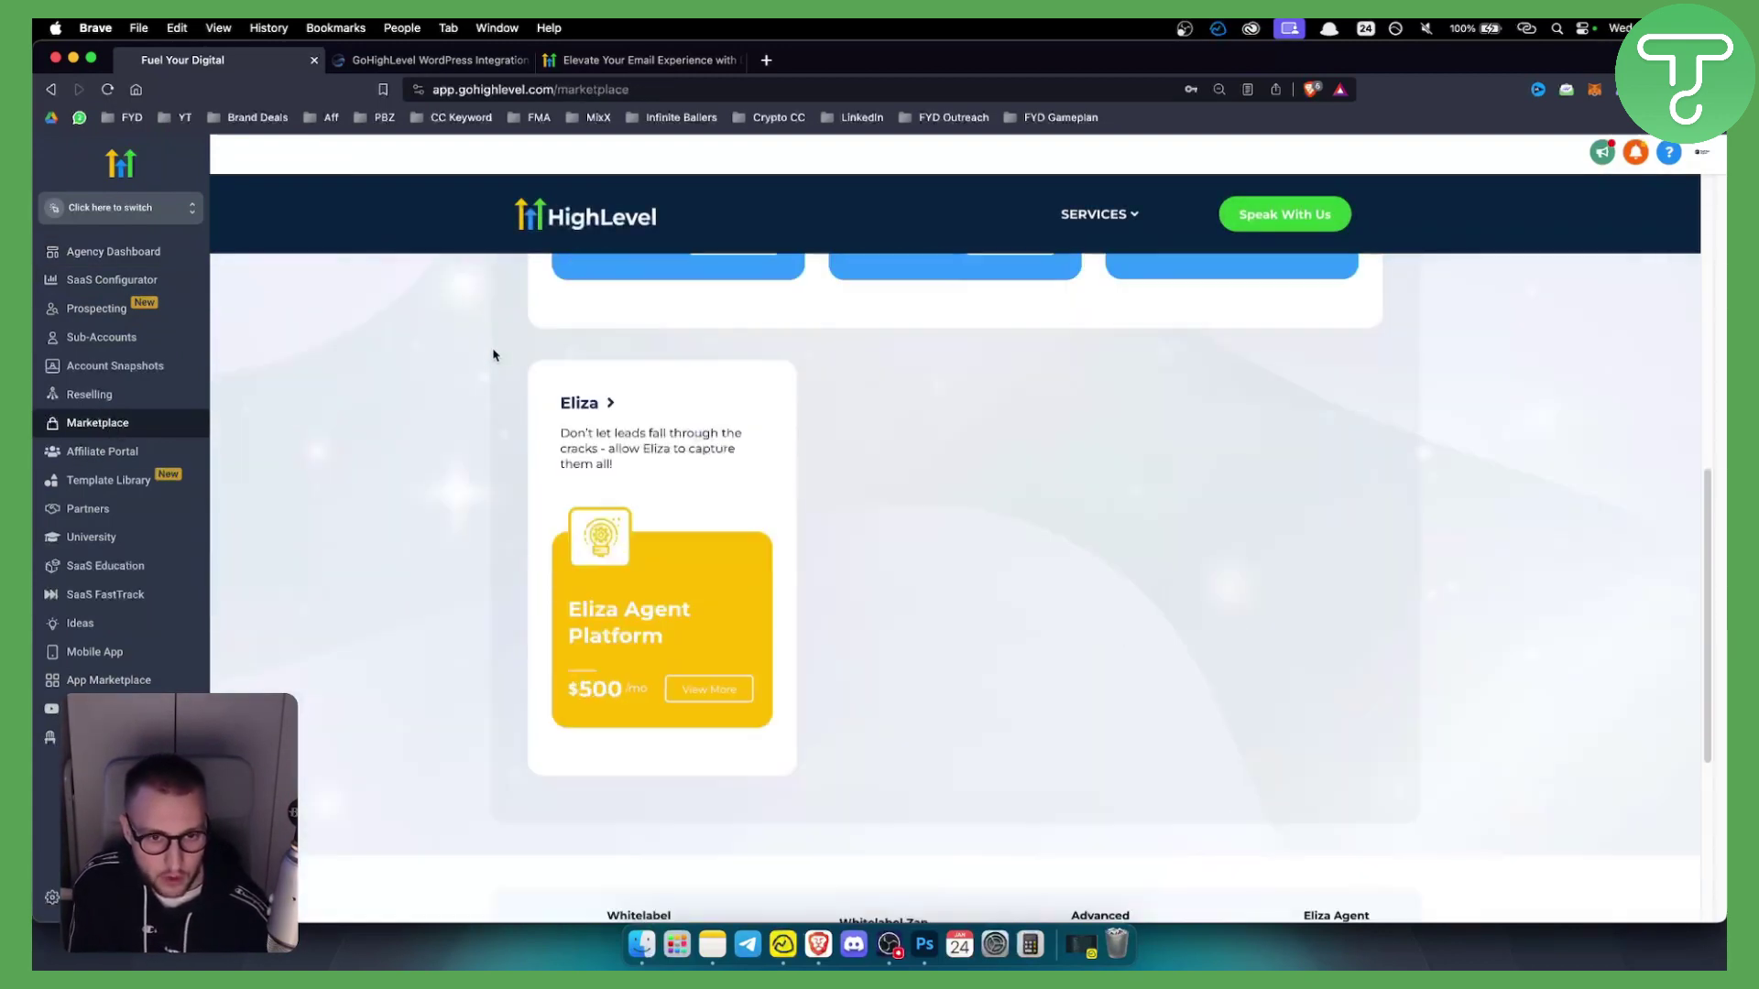
scroll(467, 412, up, 9)
scroll(457, 434, up, 2)
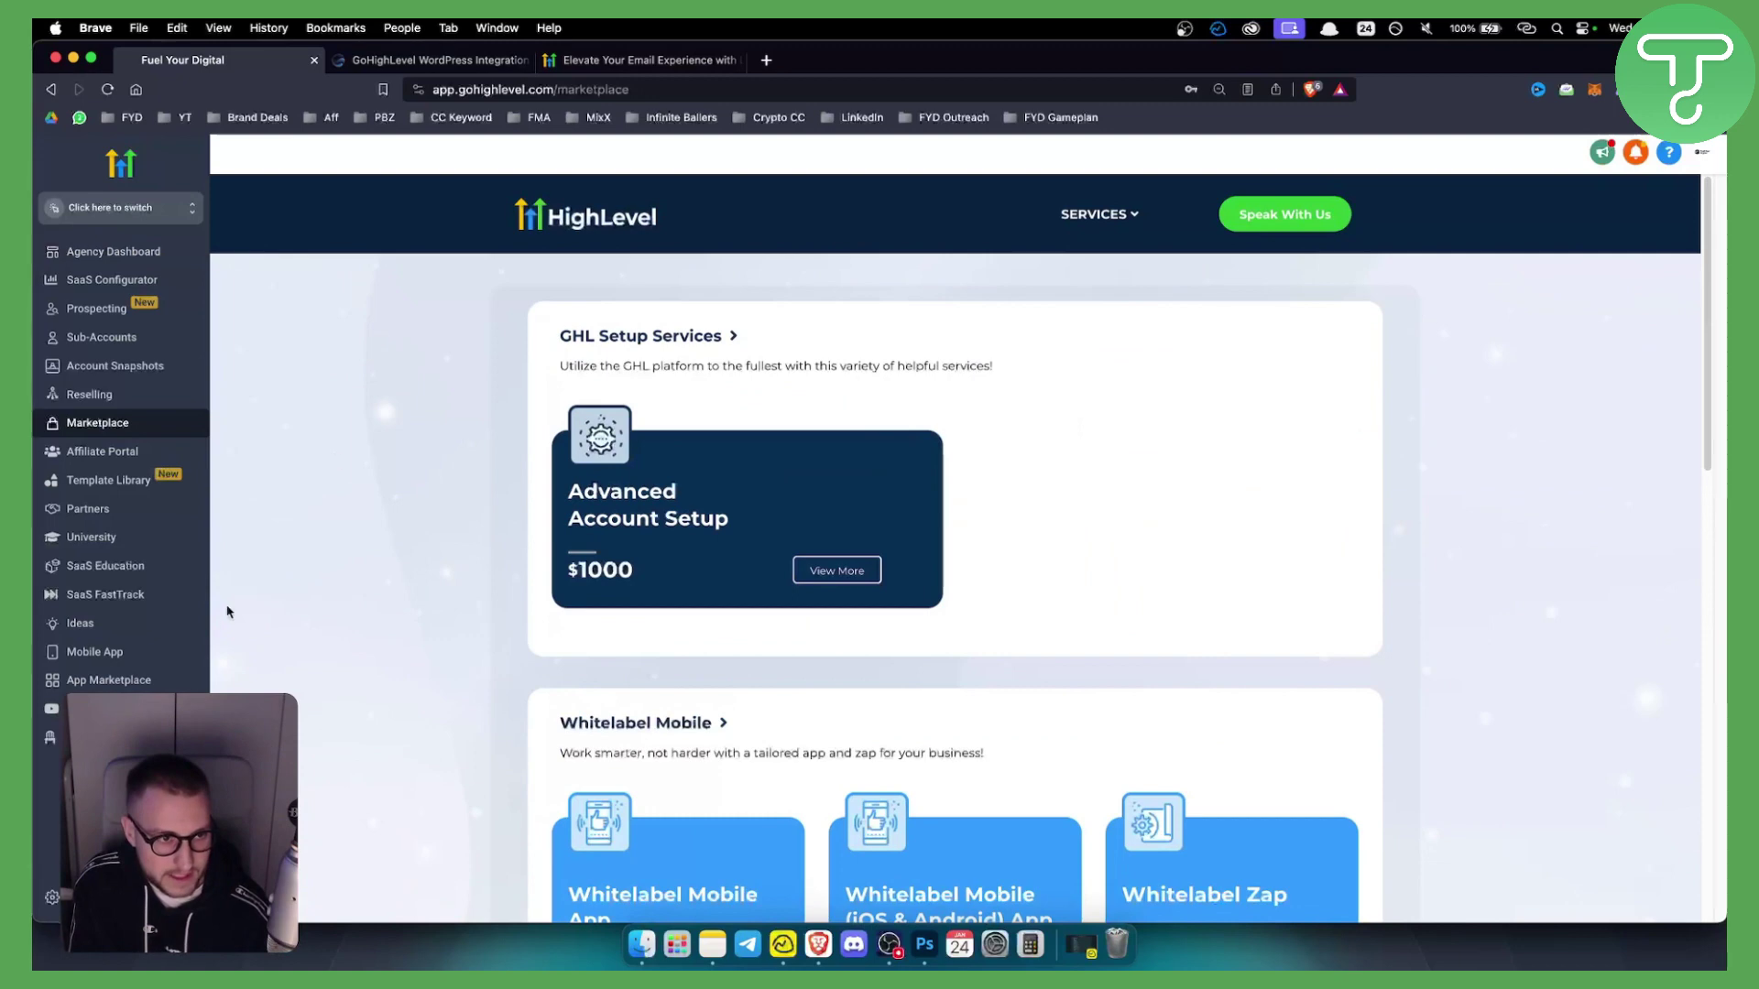
- Open App Marketplace, confirm Installed Apps is empty, and return to All Apps
click(108, 680)
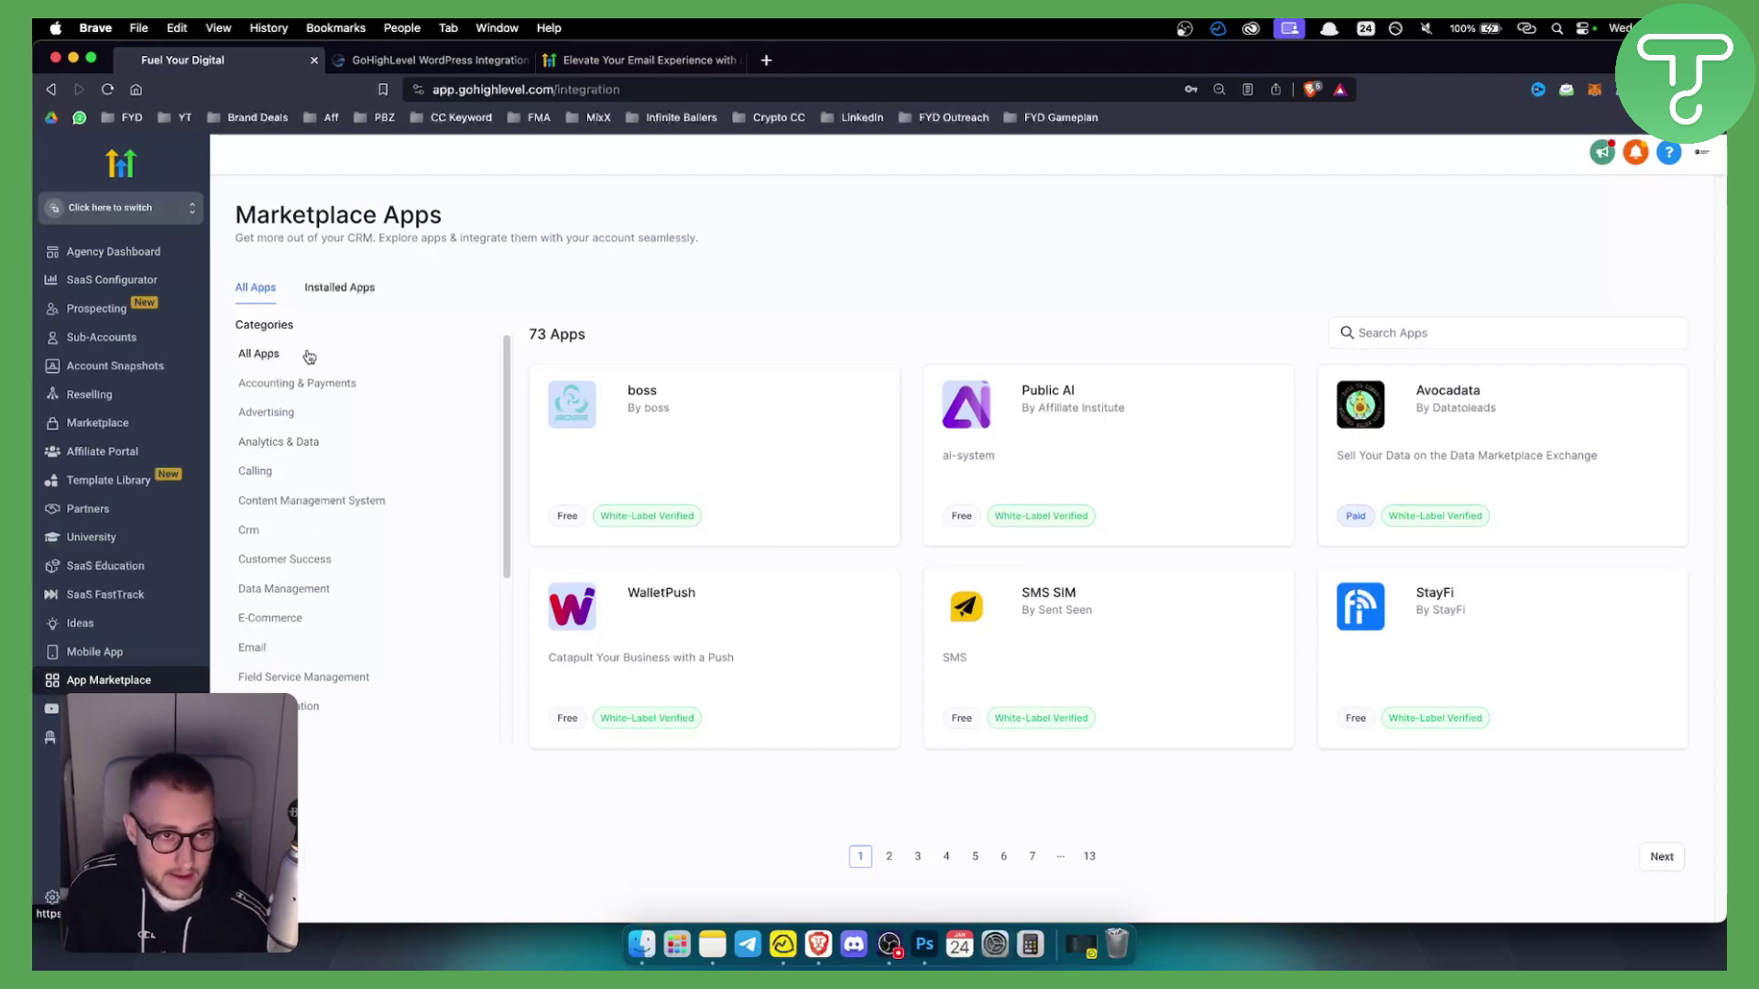
click(352, 291)
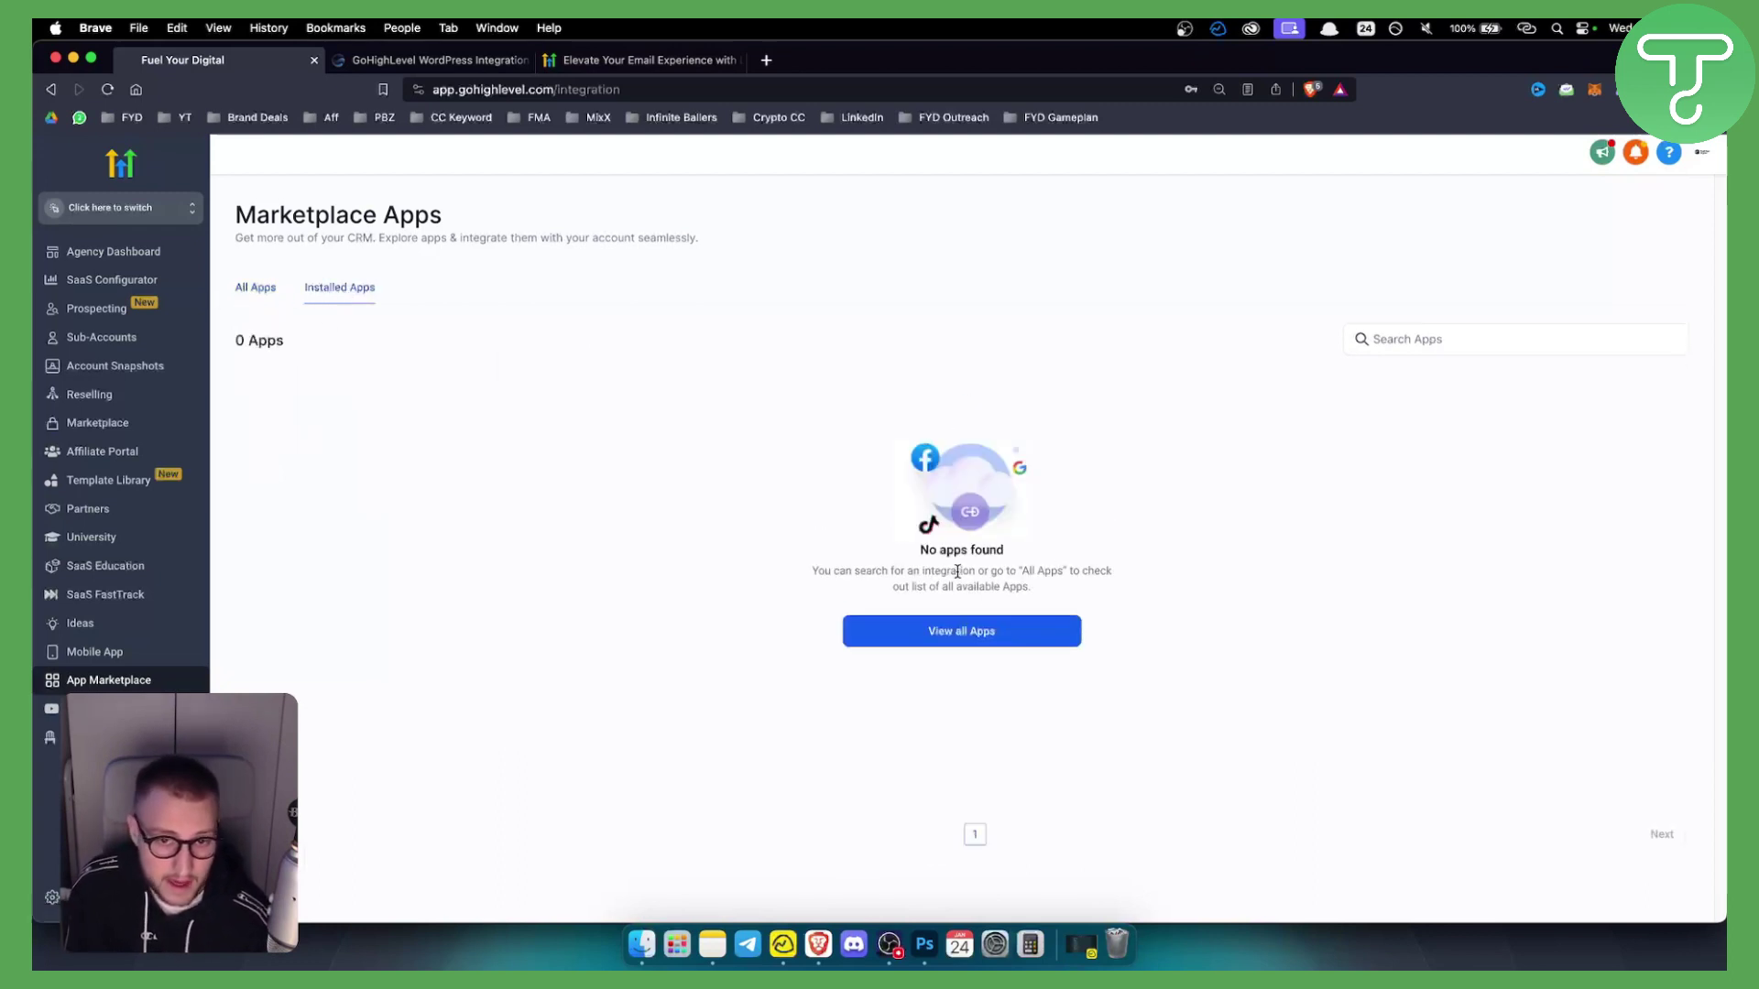
click(254, 290)
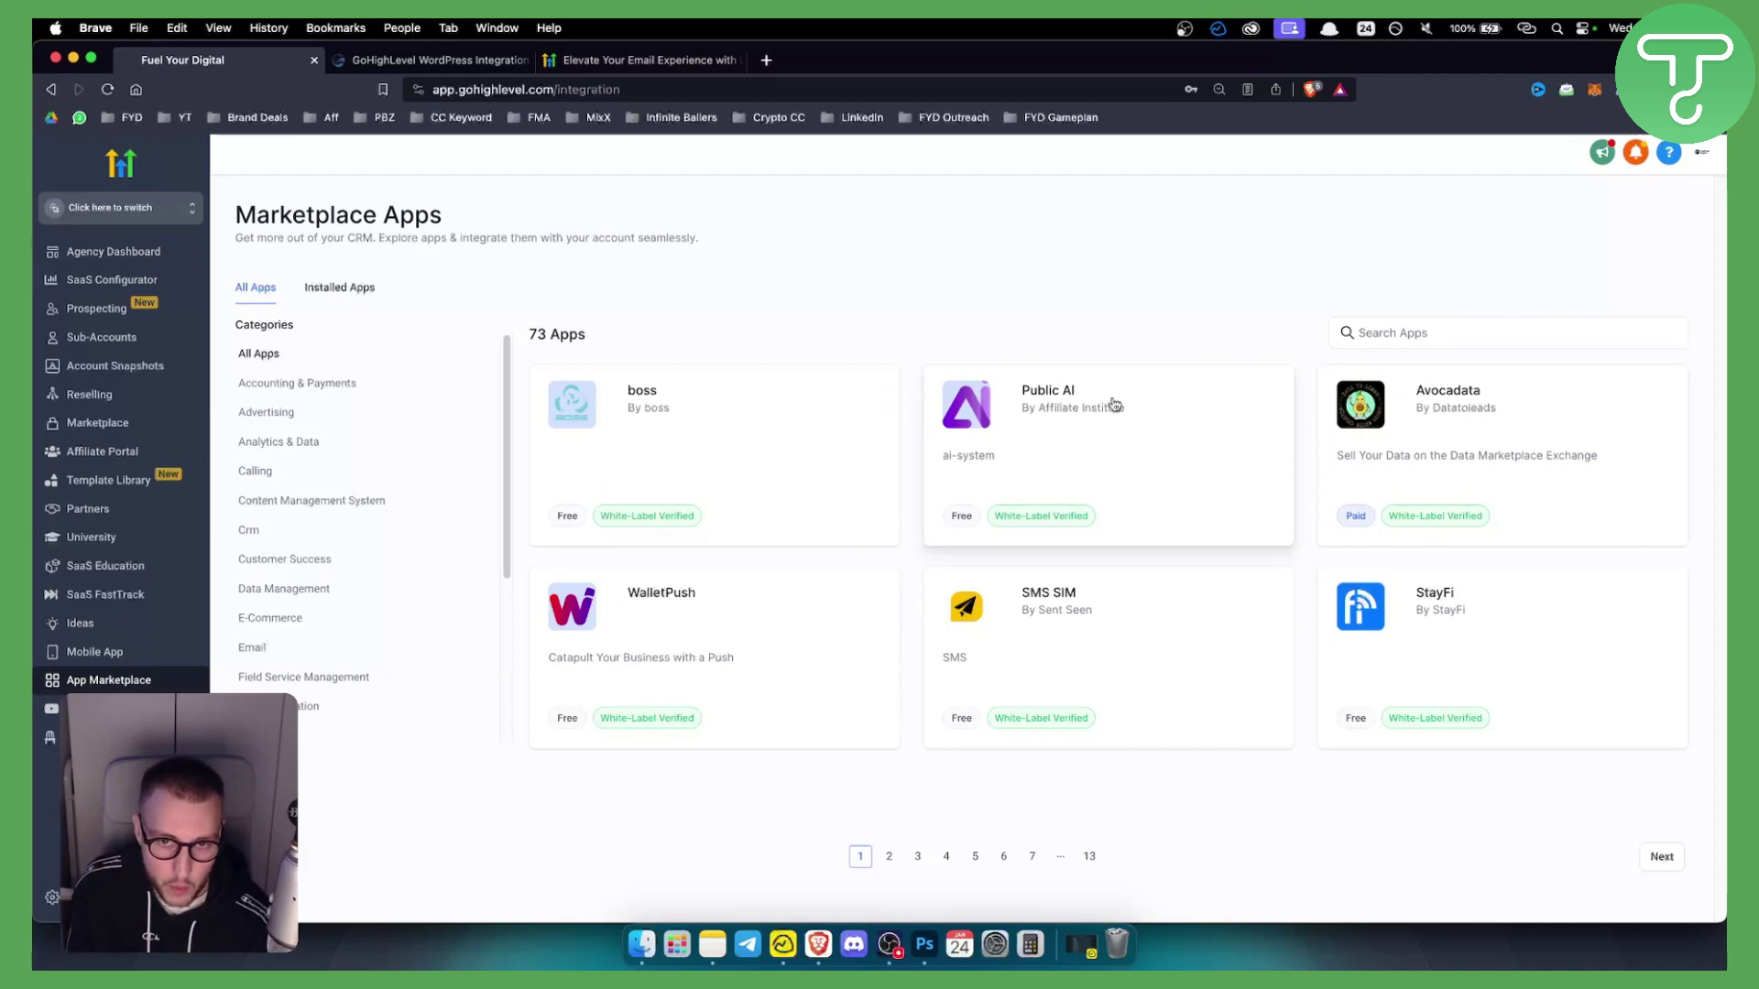
click(1083, 442)
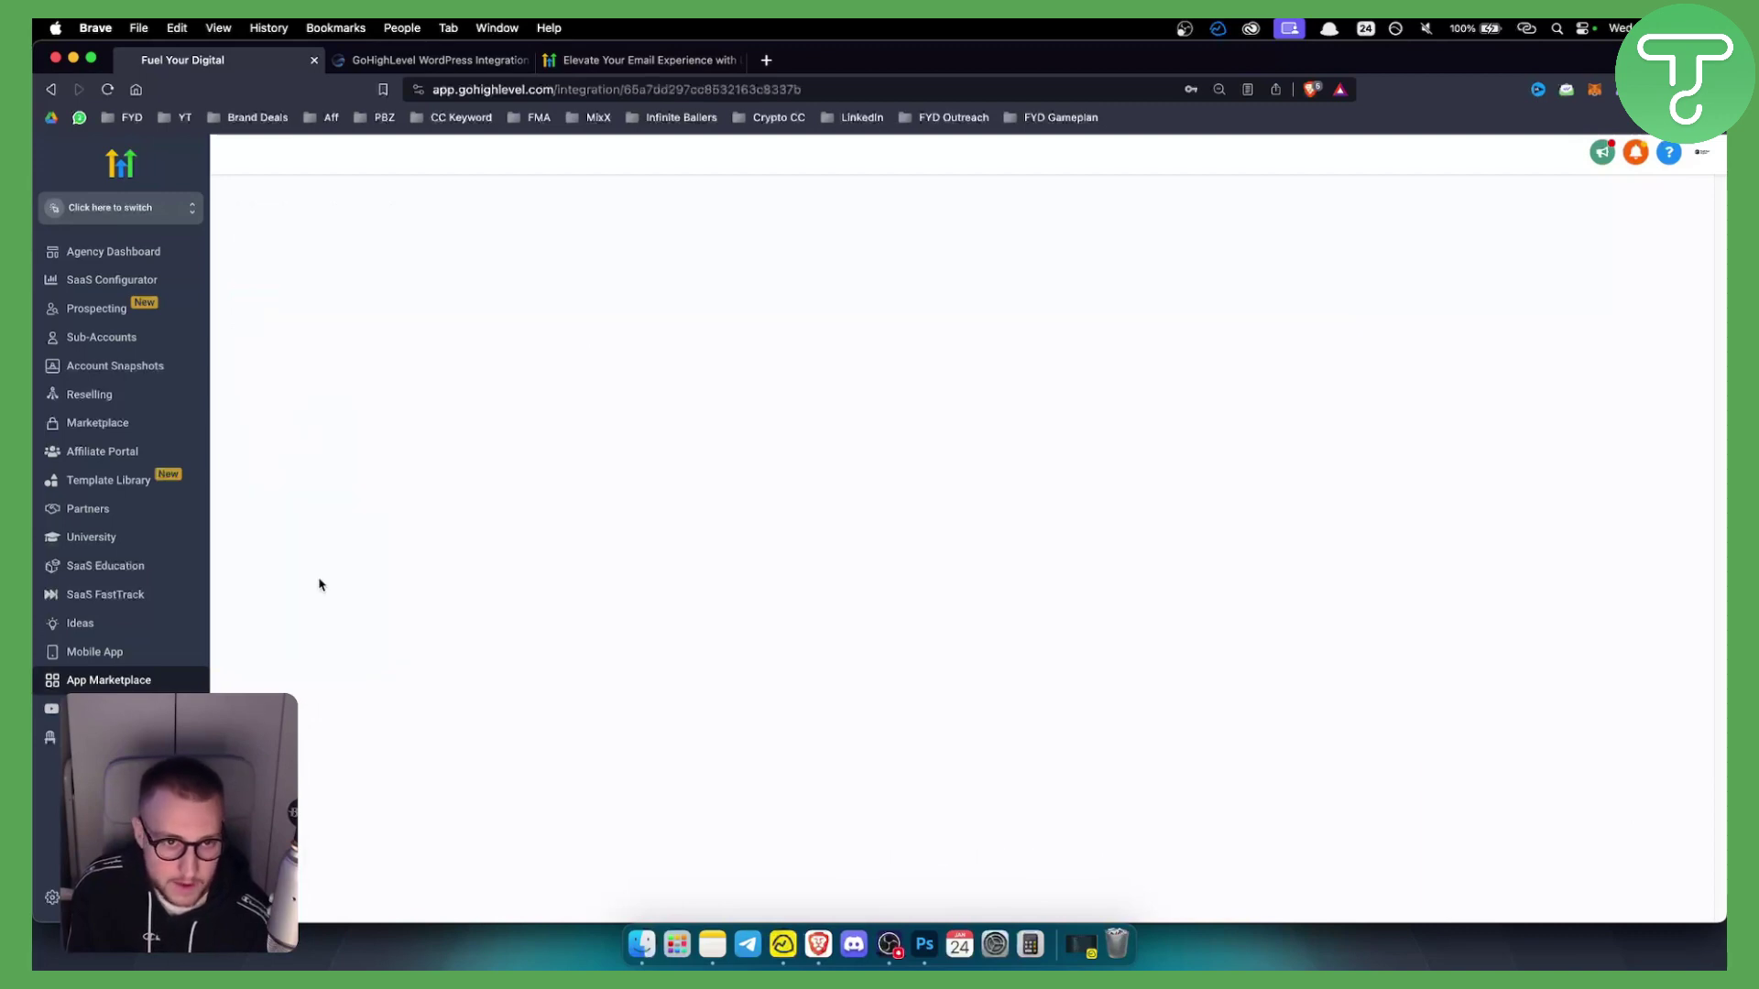
scroll(713, 586, down, 1)
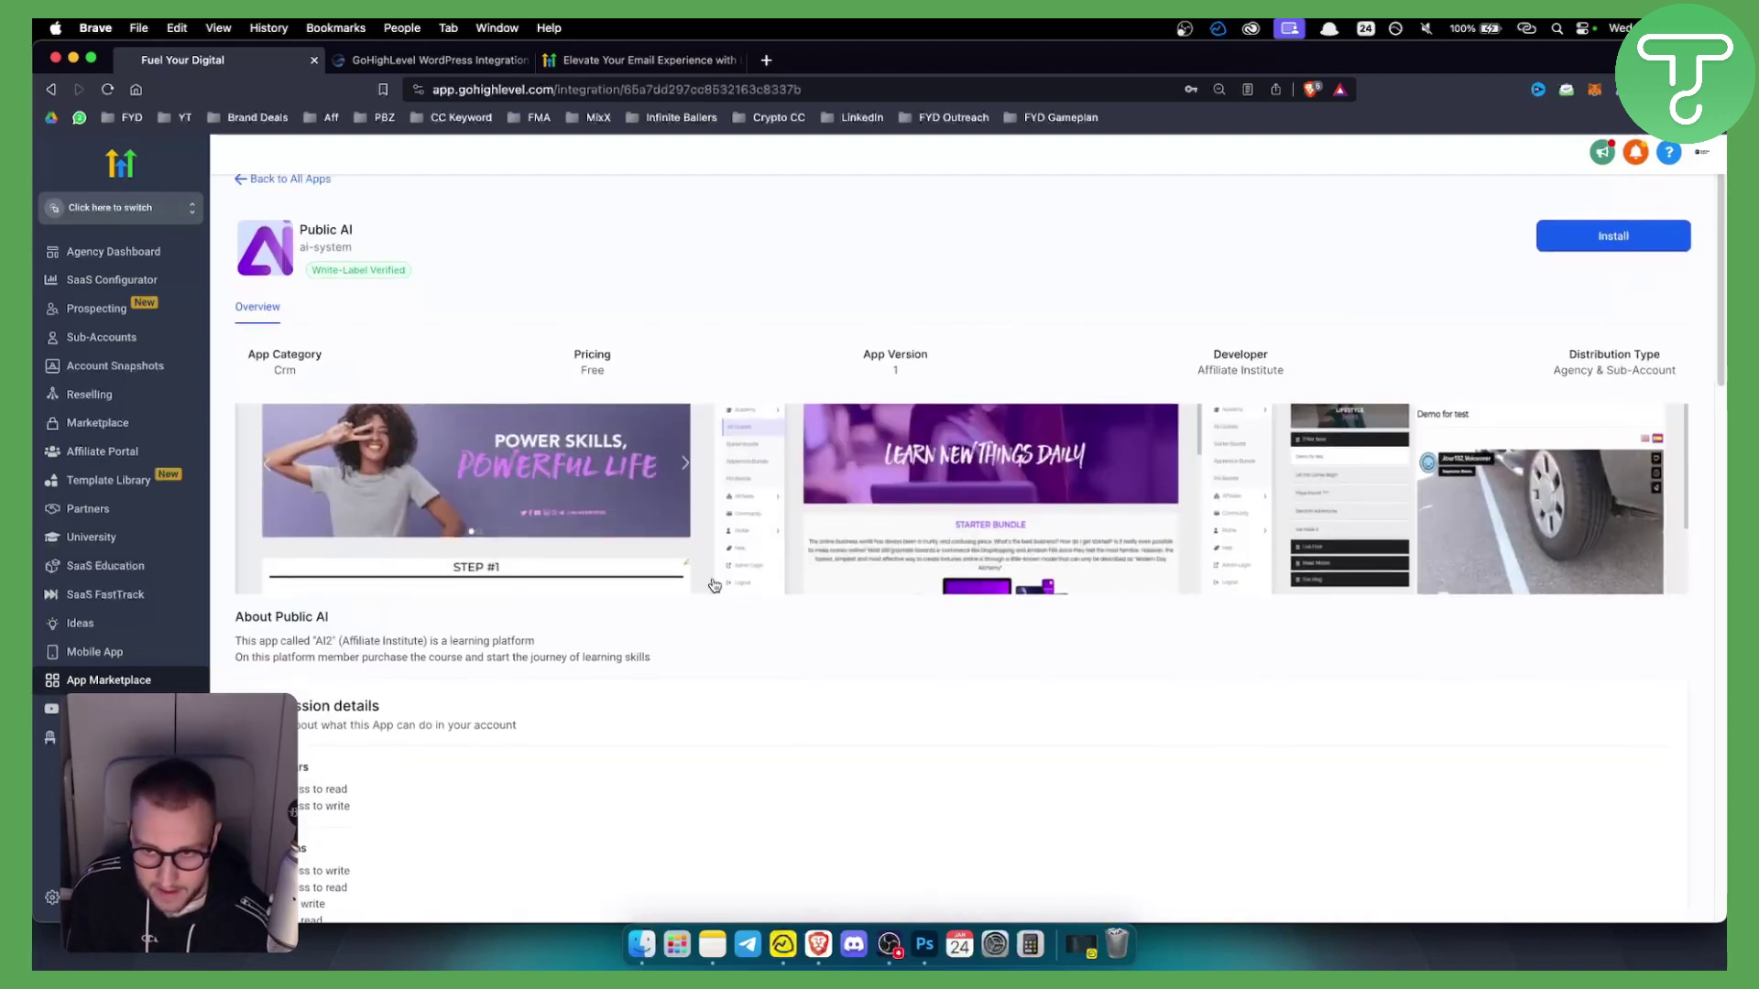
scroll(713, 585, down, 1)
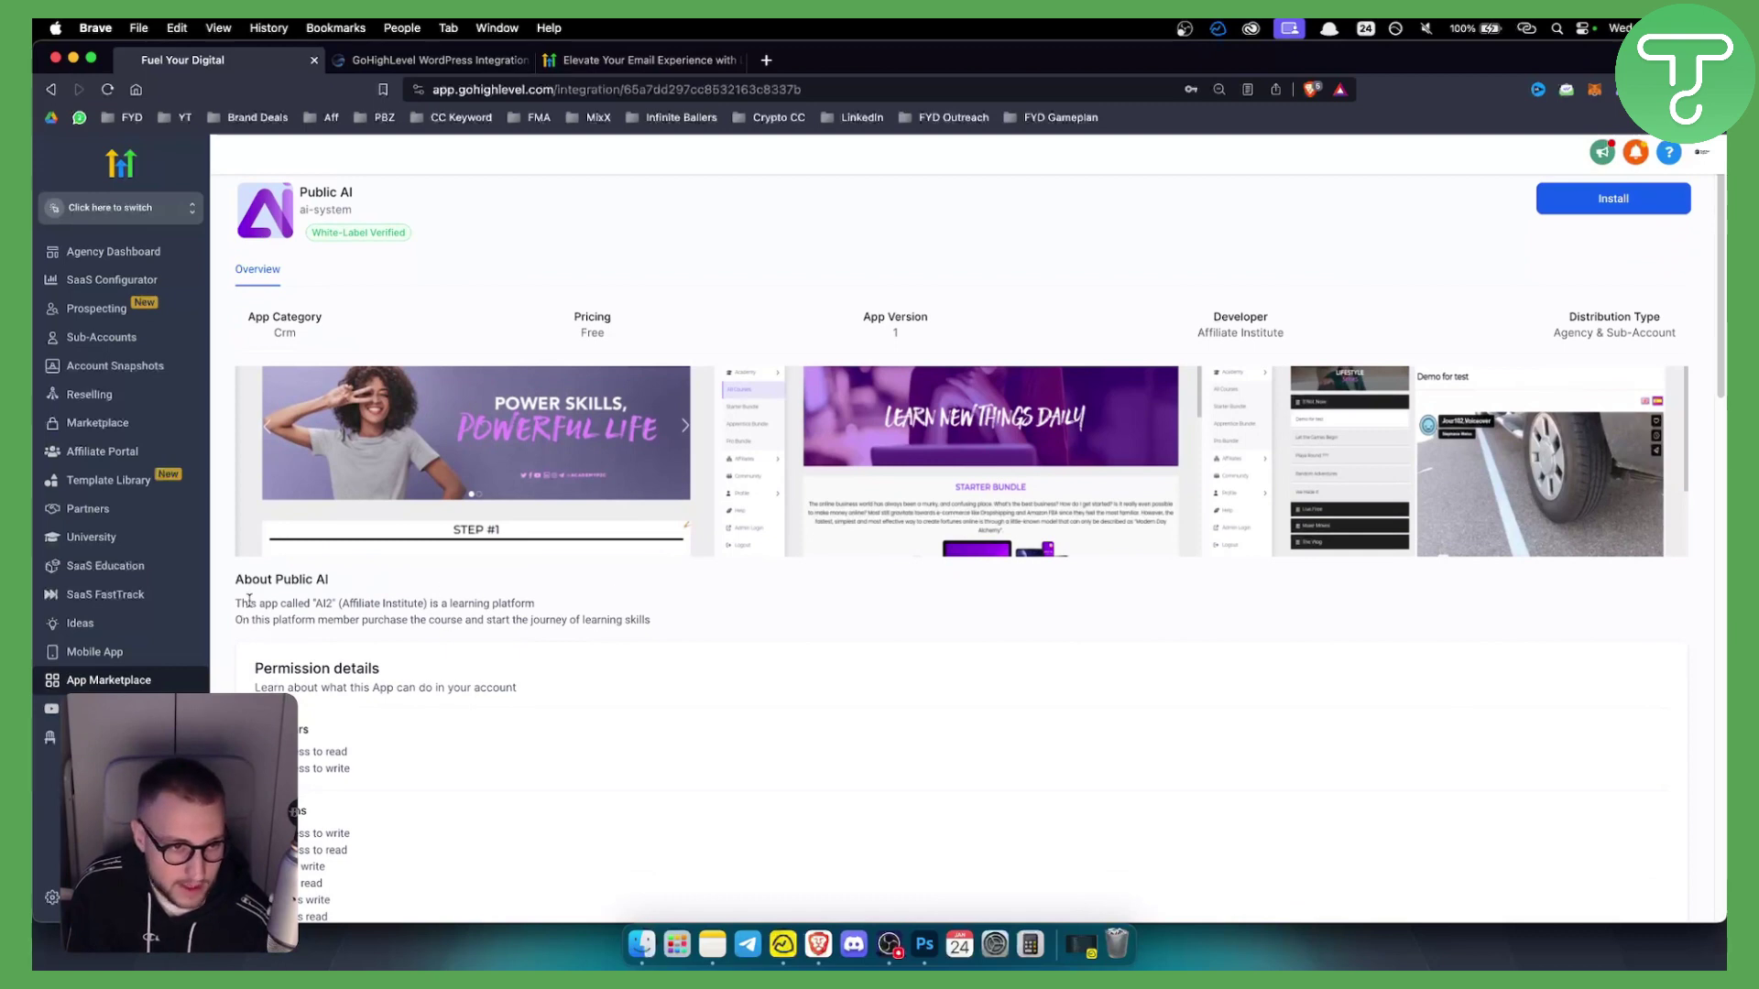
drag(314, 603, 352, 605)
click(471, 613)
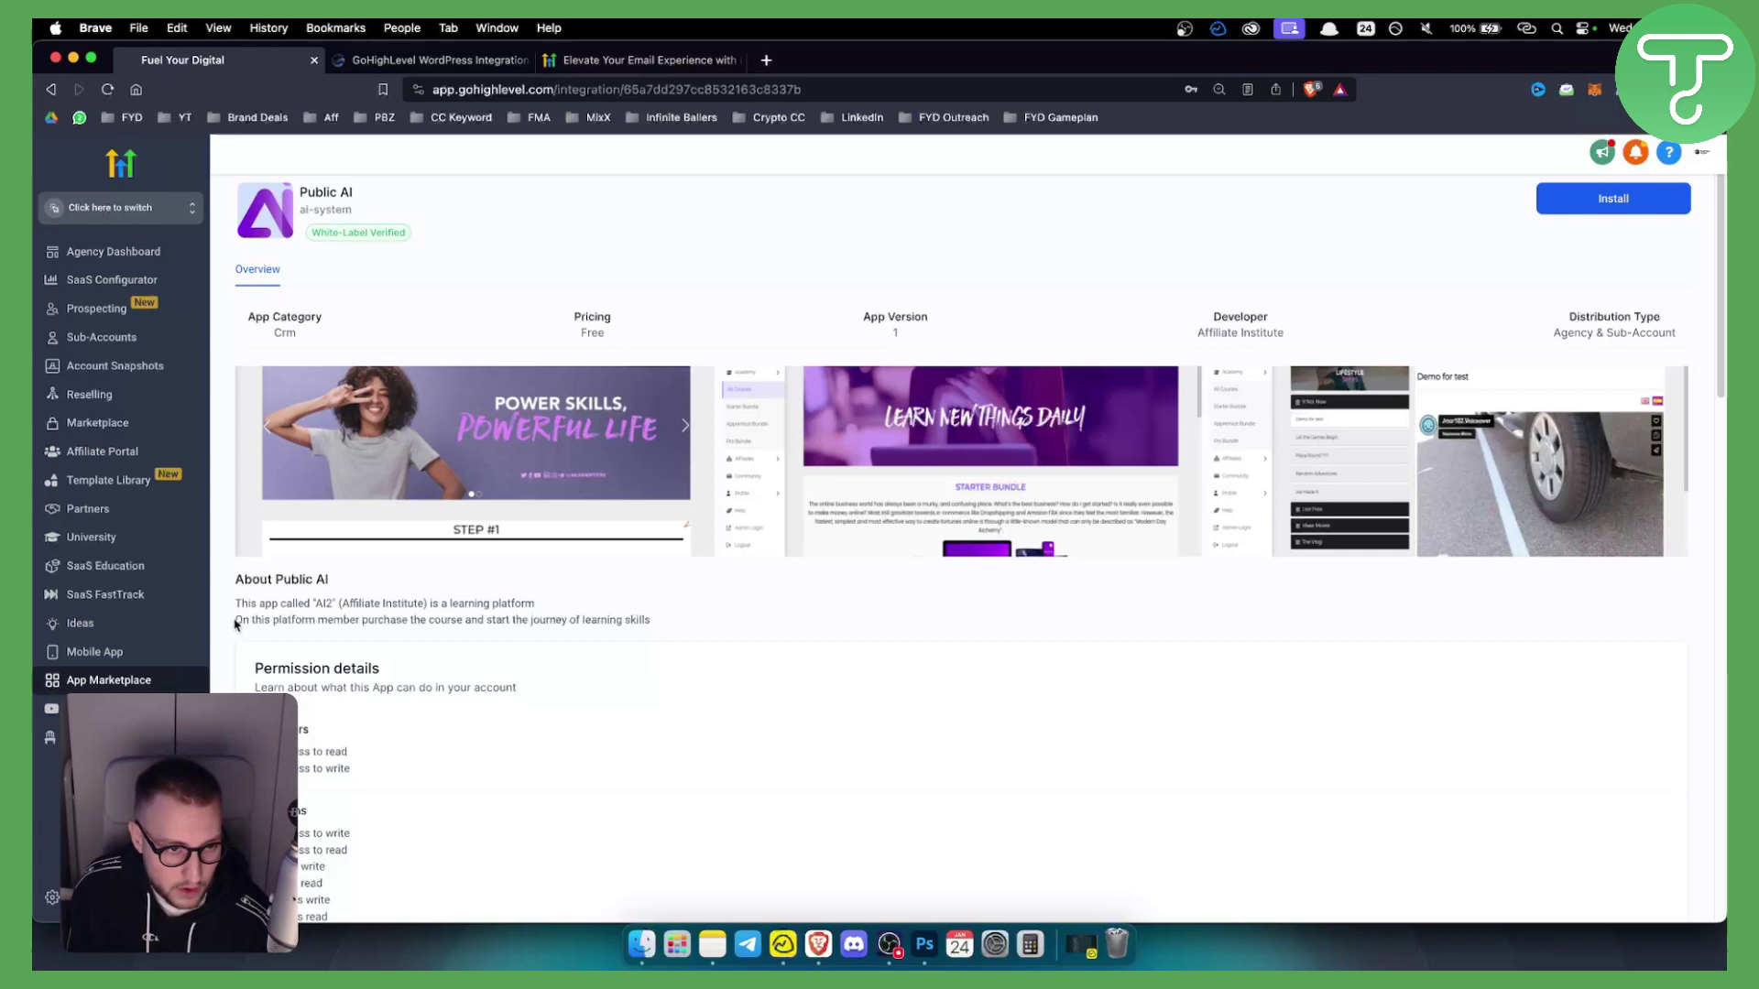
drag(235, 621, 631, 621)
click(631, 621)
scroll(462, 693, down, 2)
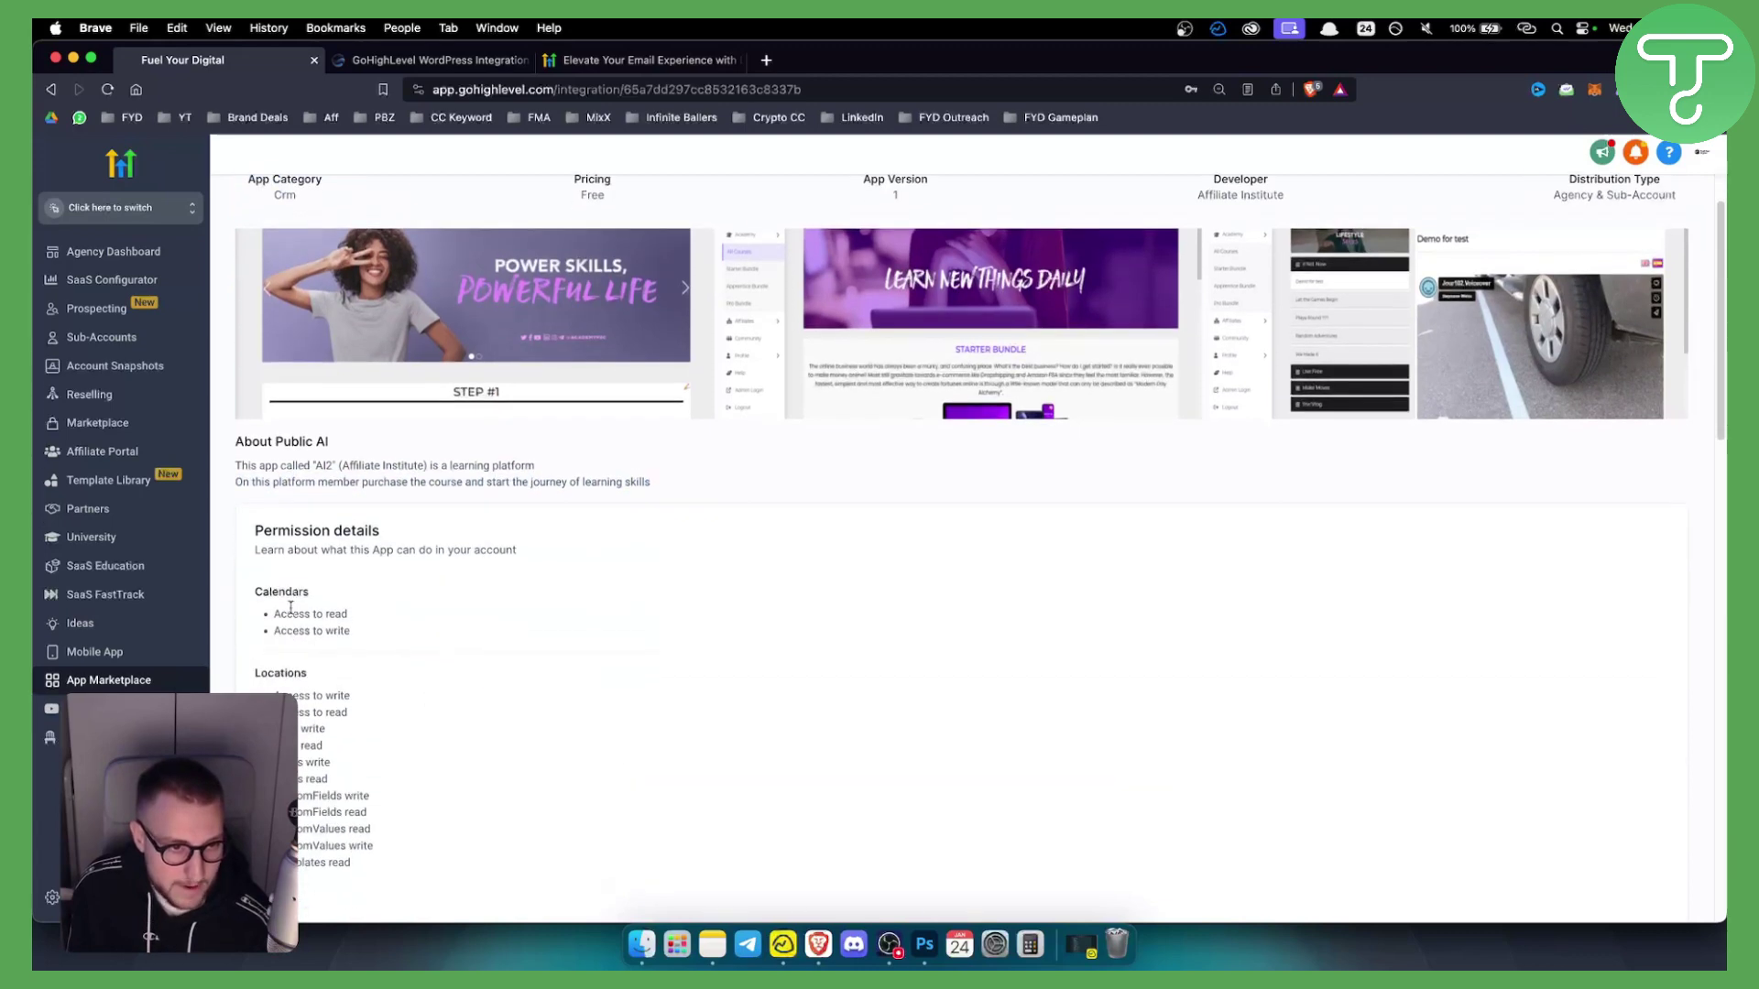
scroll(284, 479, down, 2)
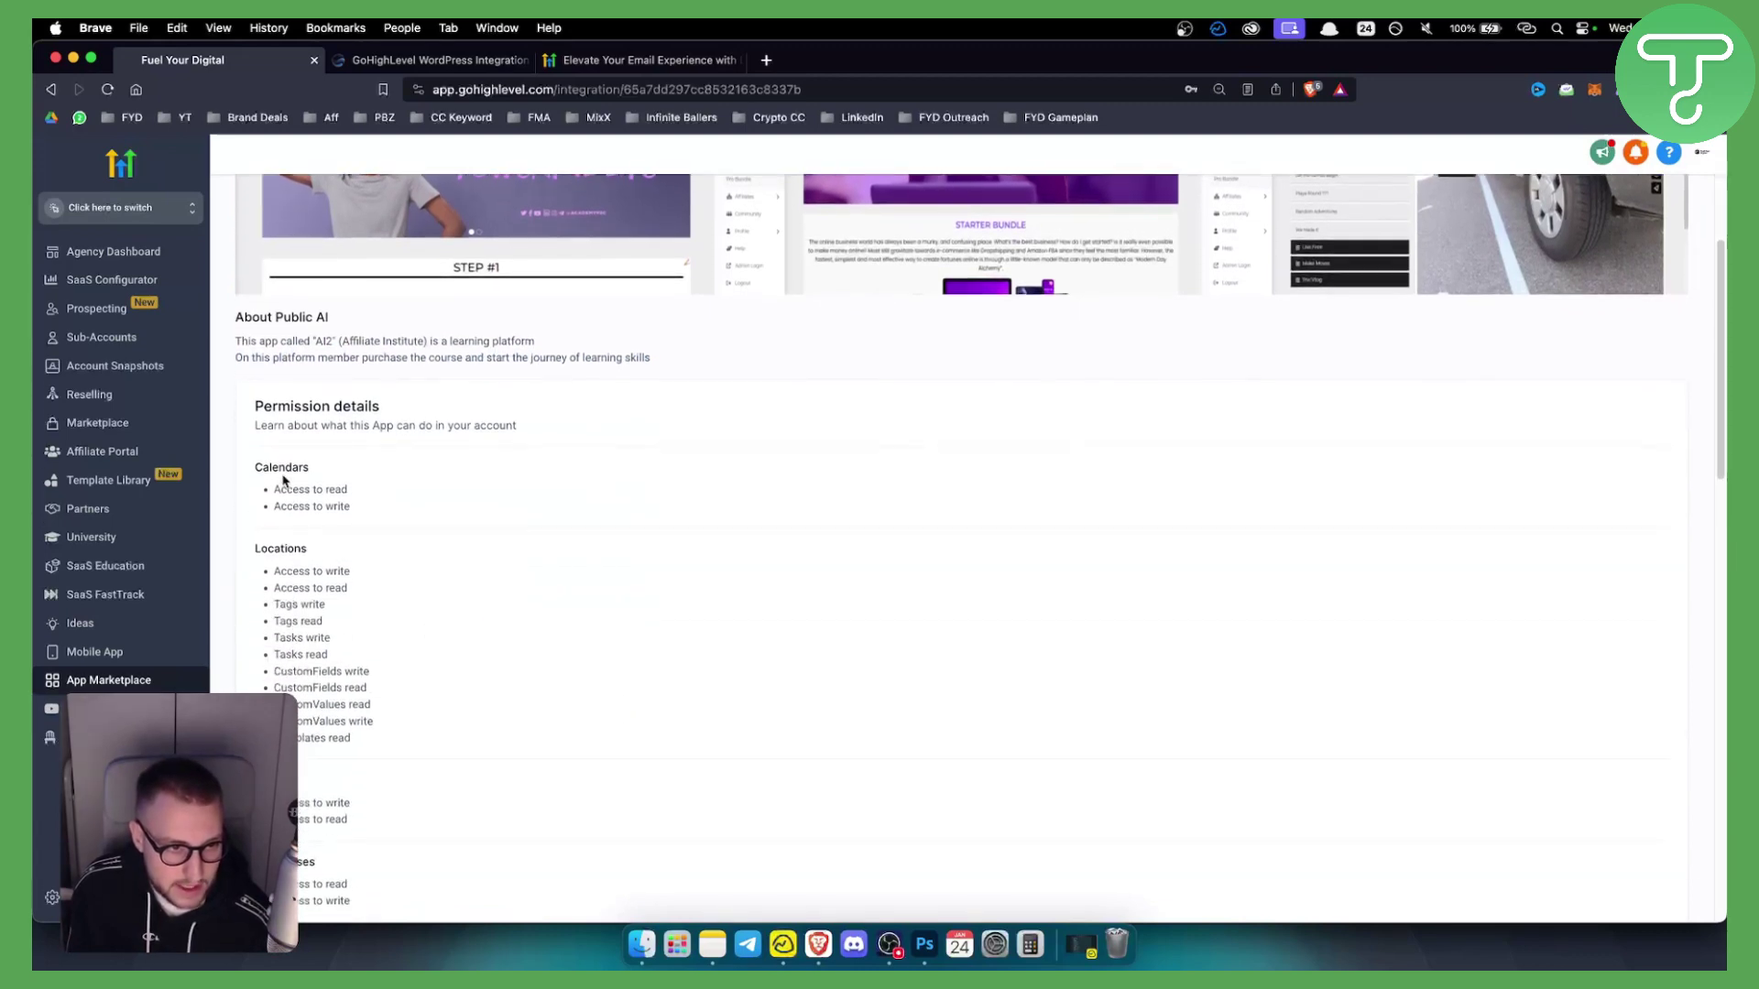
drag(284, 582, 378, 584)
click(300, 593)
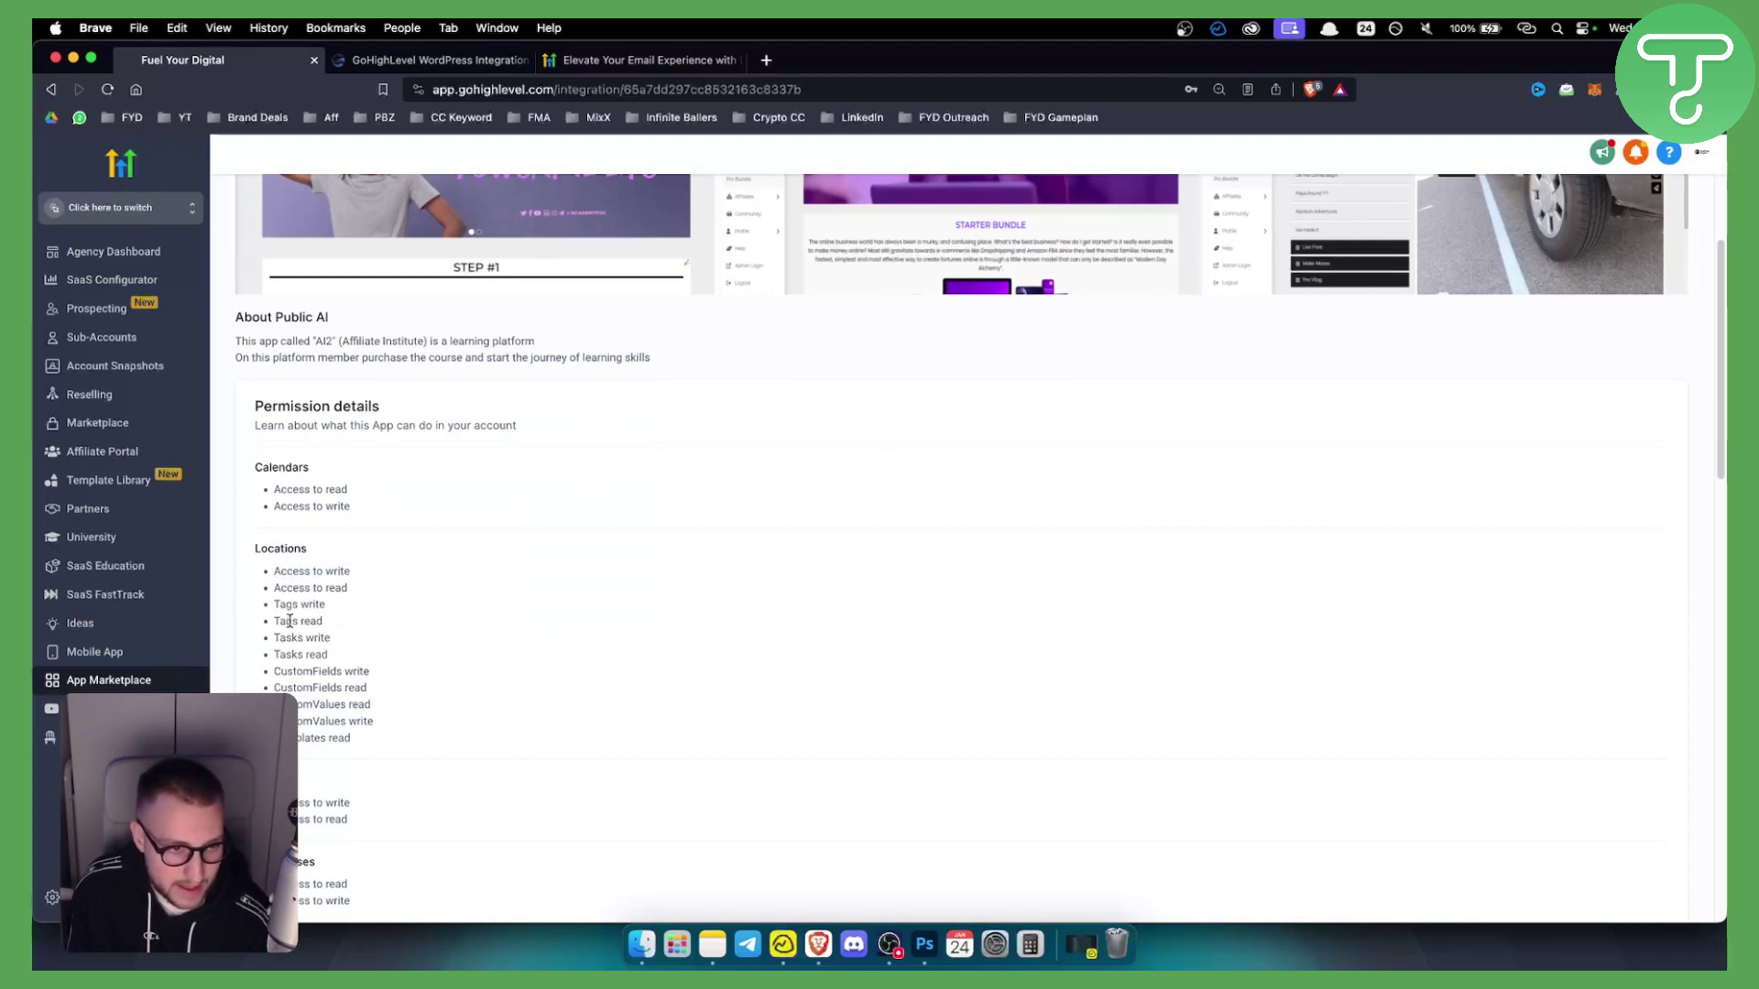
scroll(289, 621, down, 2)
scroll(343, 727, down, 2)
scroll(345, 727, down, 3)
scroll(380, 734, down, 3)
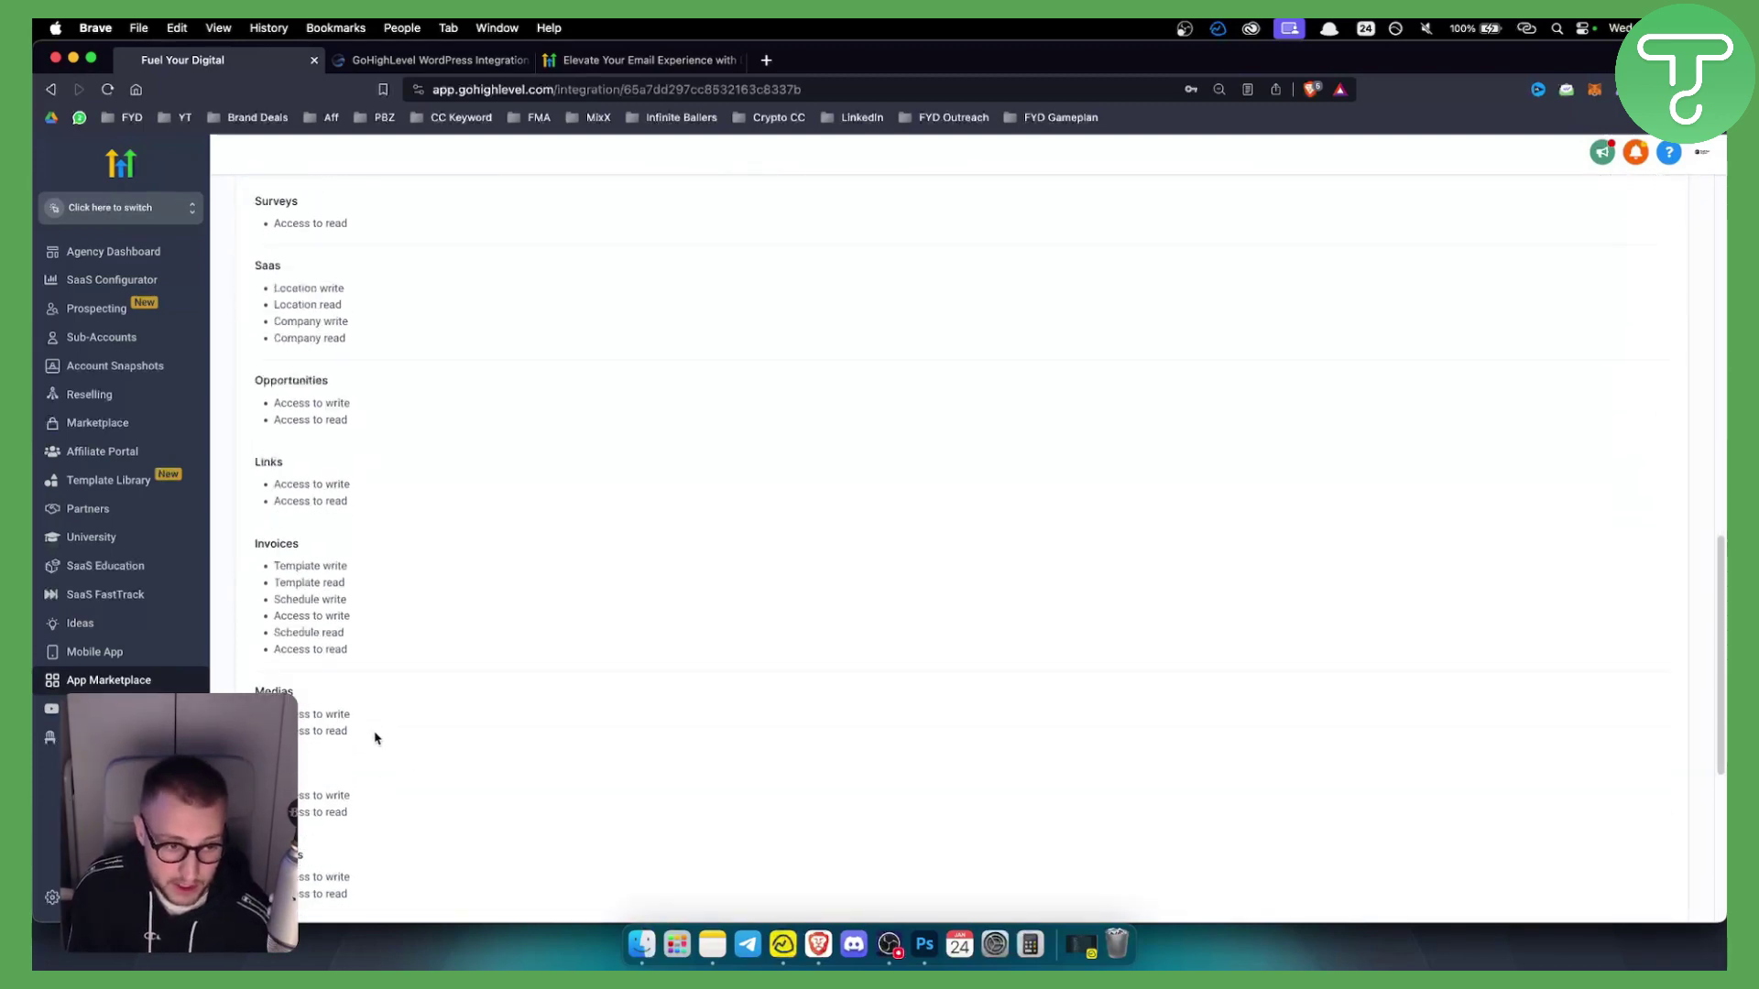
scroll(358, 745, up, 15)
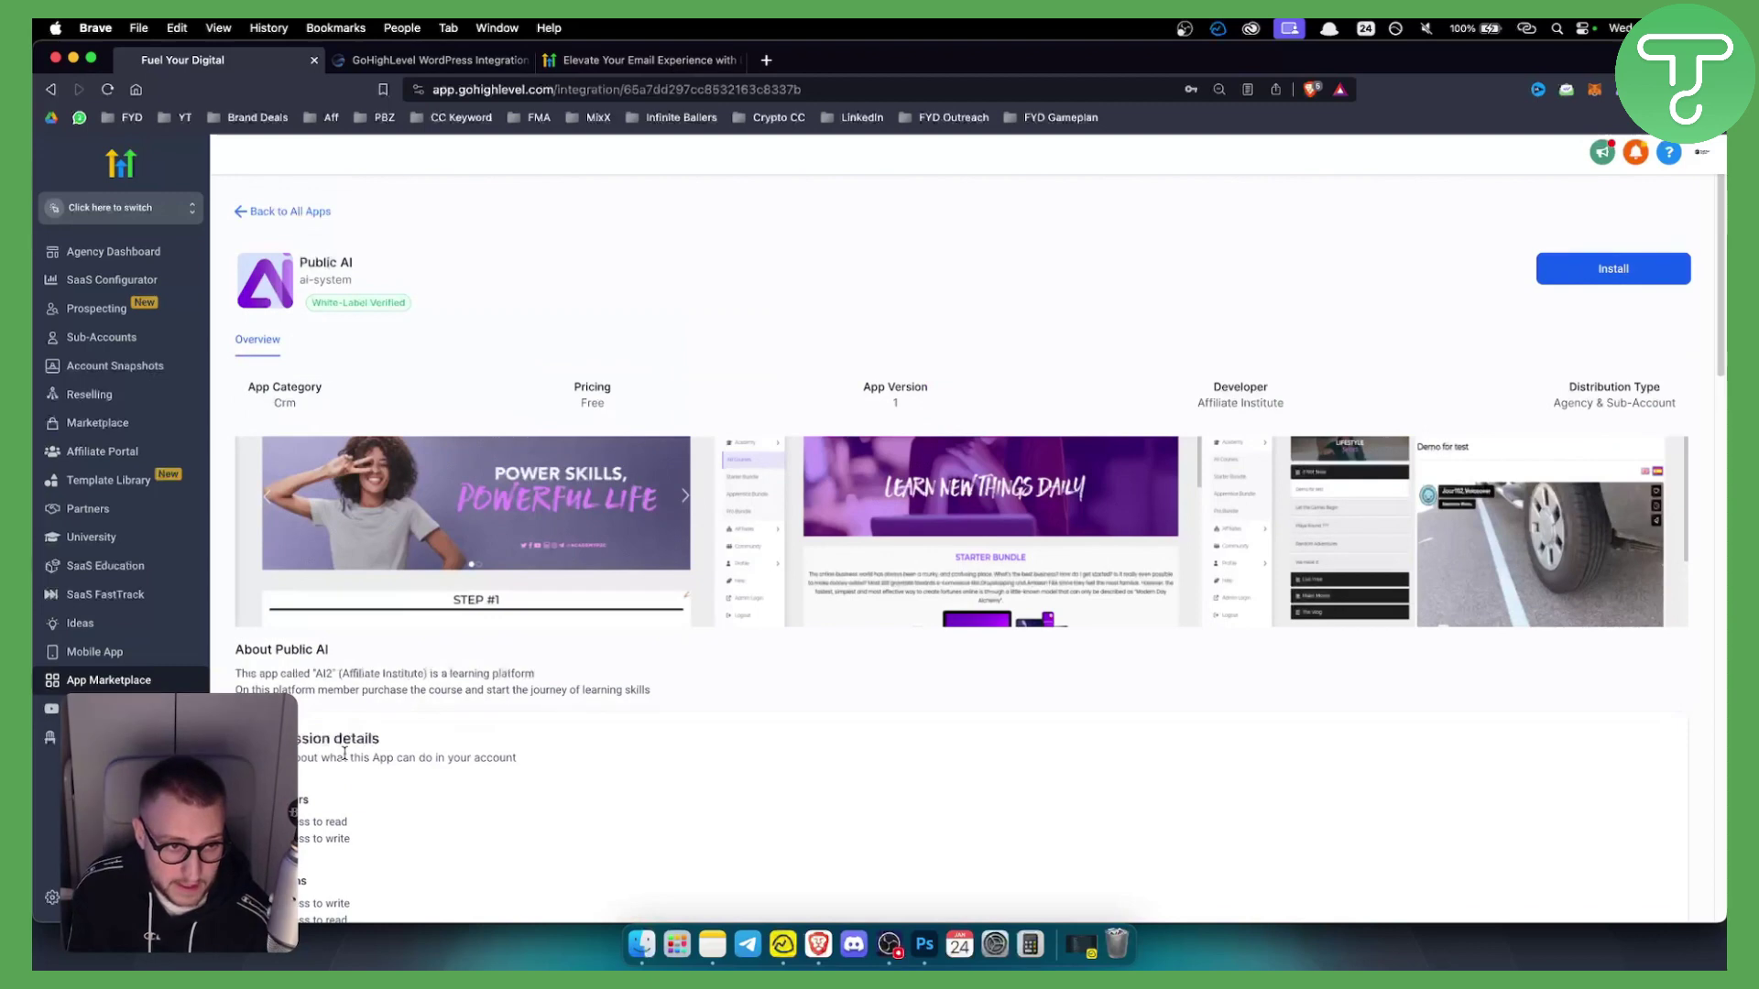
- Start the Public AI install and continue with Gold's Gym as the sub-account
click(1611, 272)
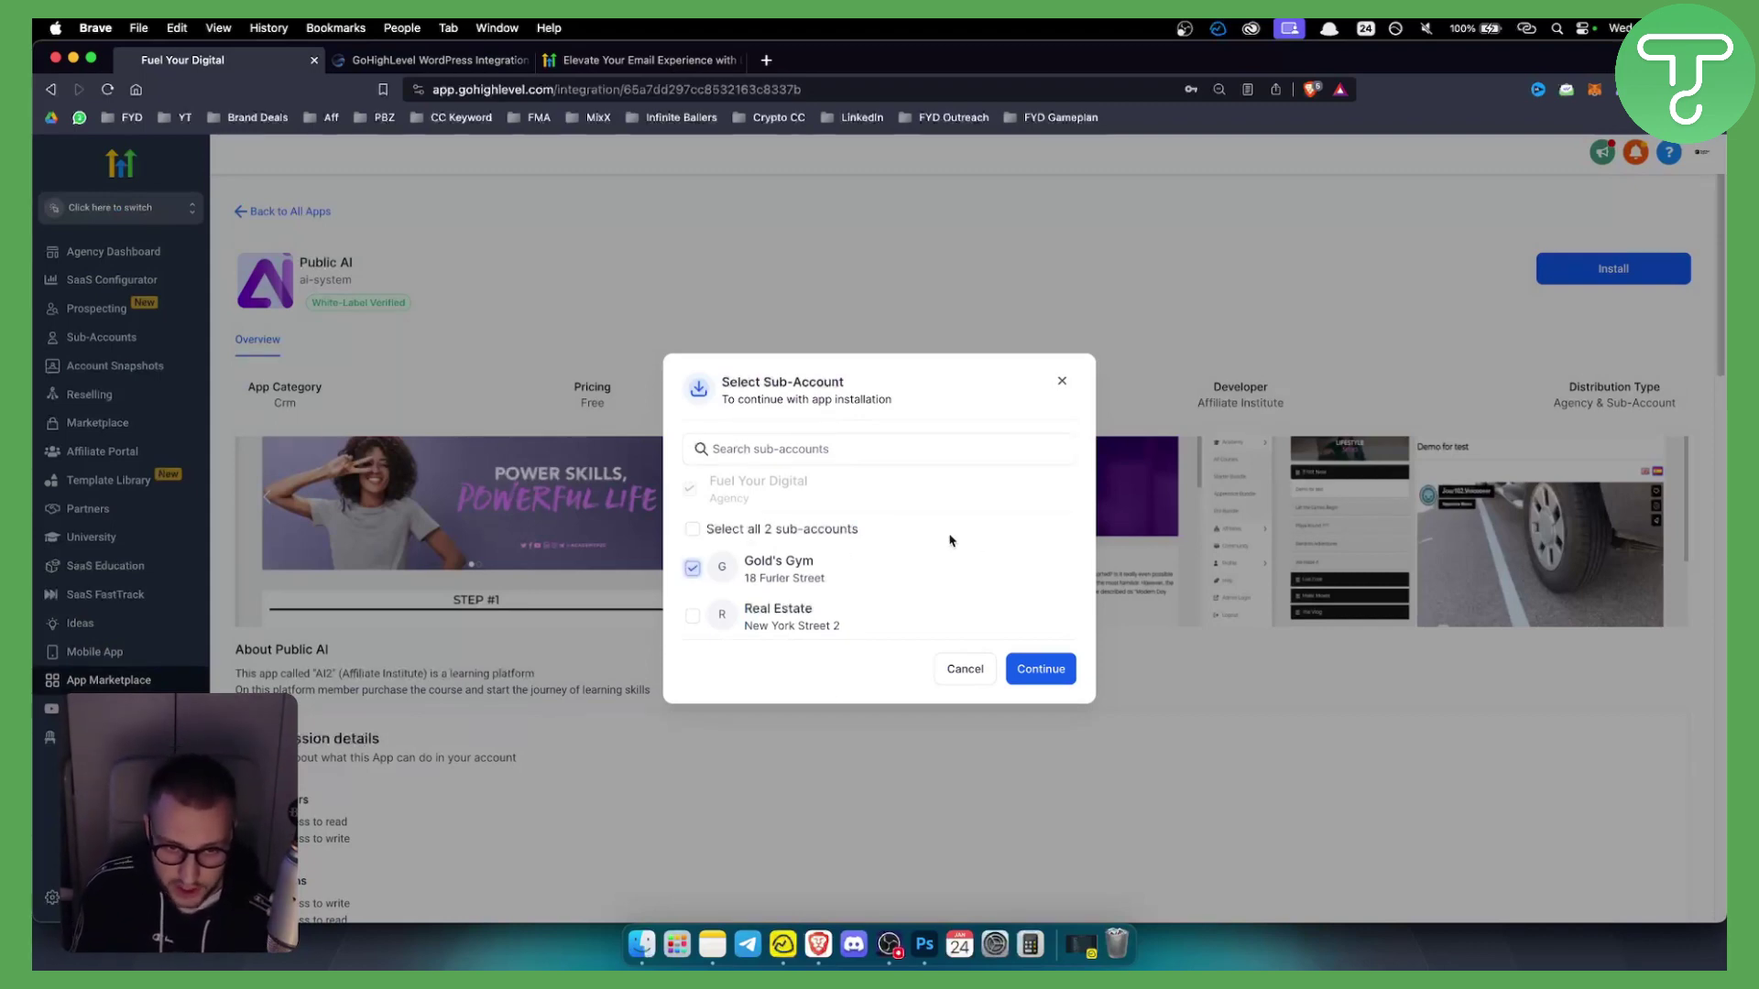
click(1024, 665)
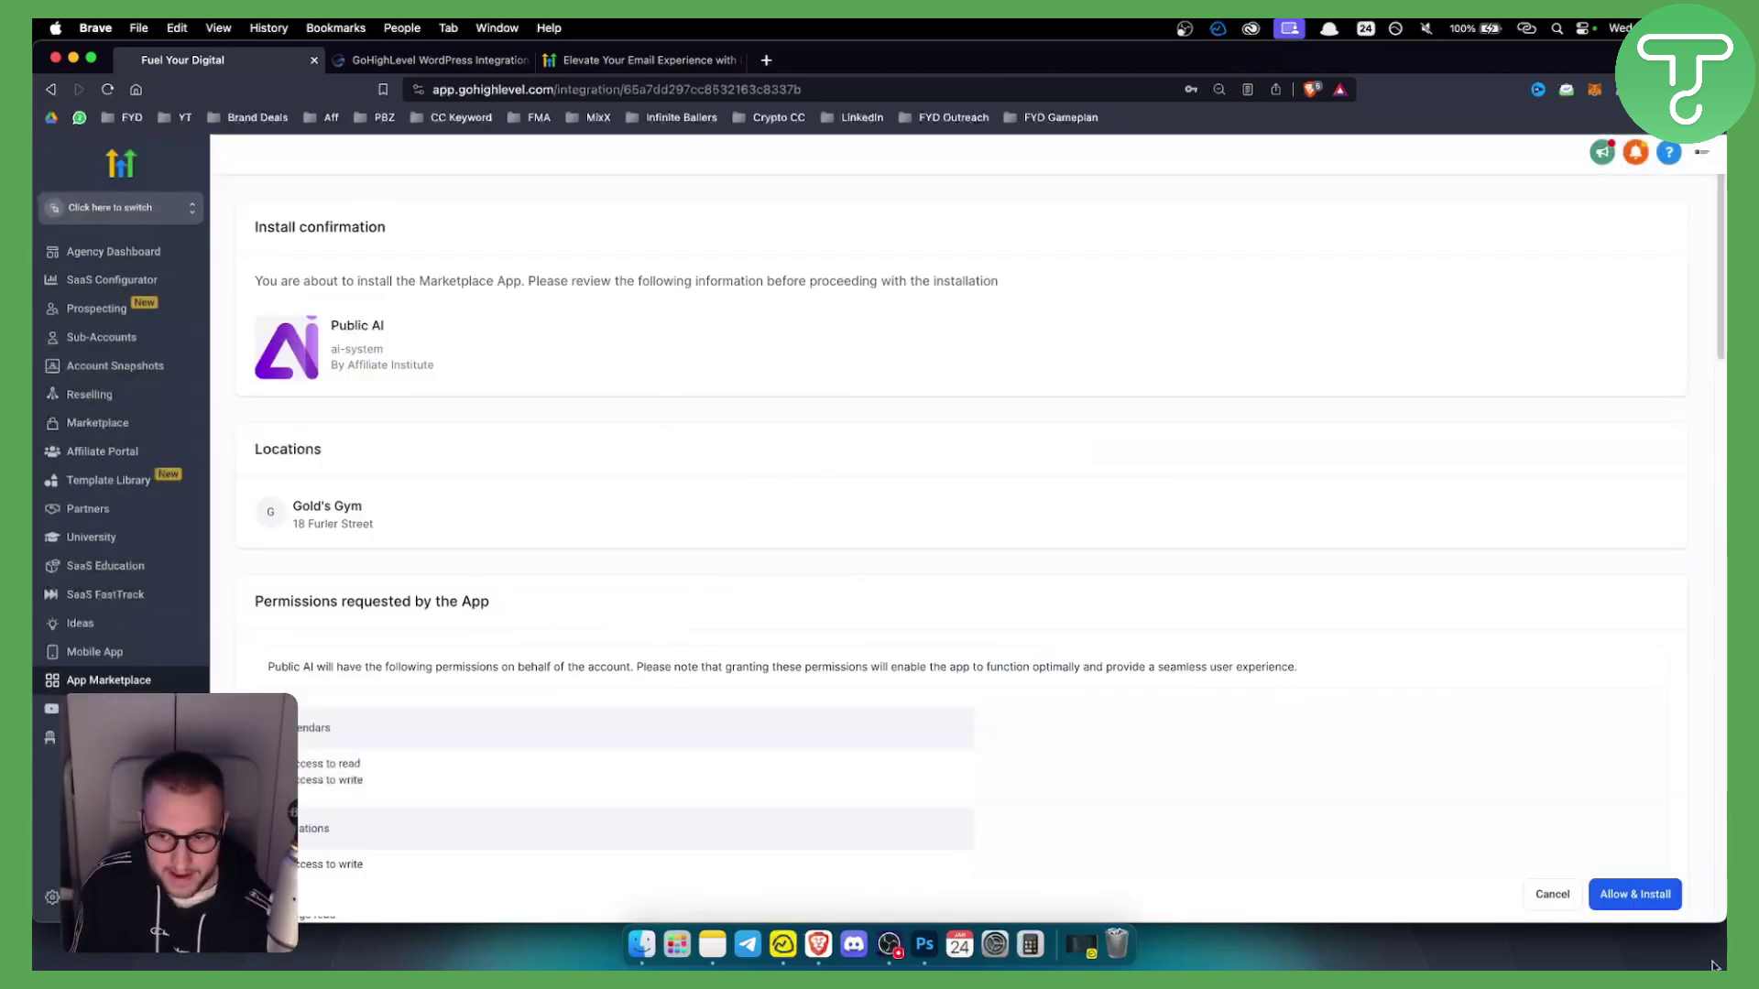
- Allow Public AI's requested permissions and install it on Gold's Gym
click(1635, 895)
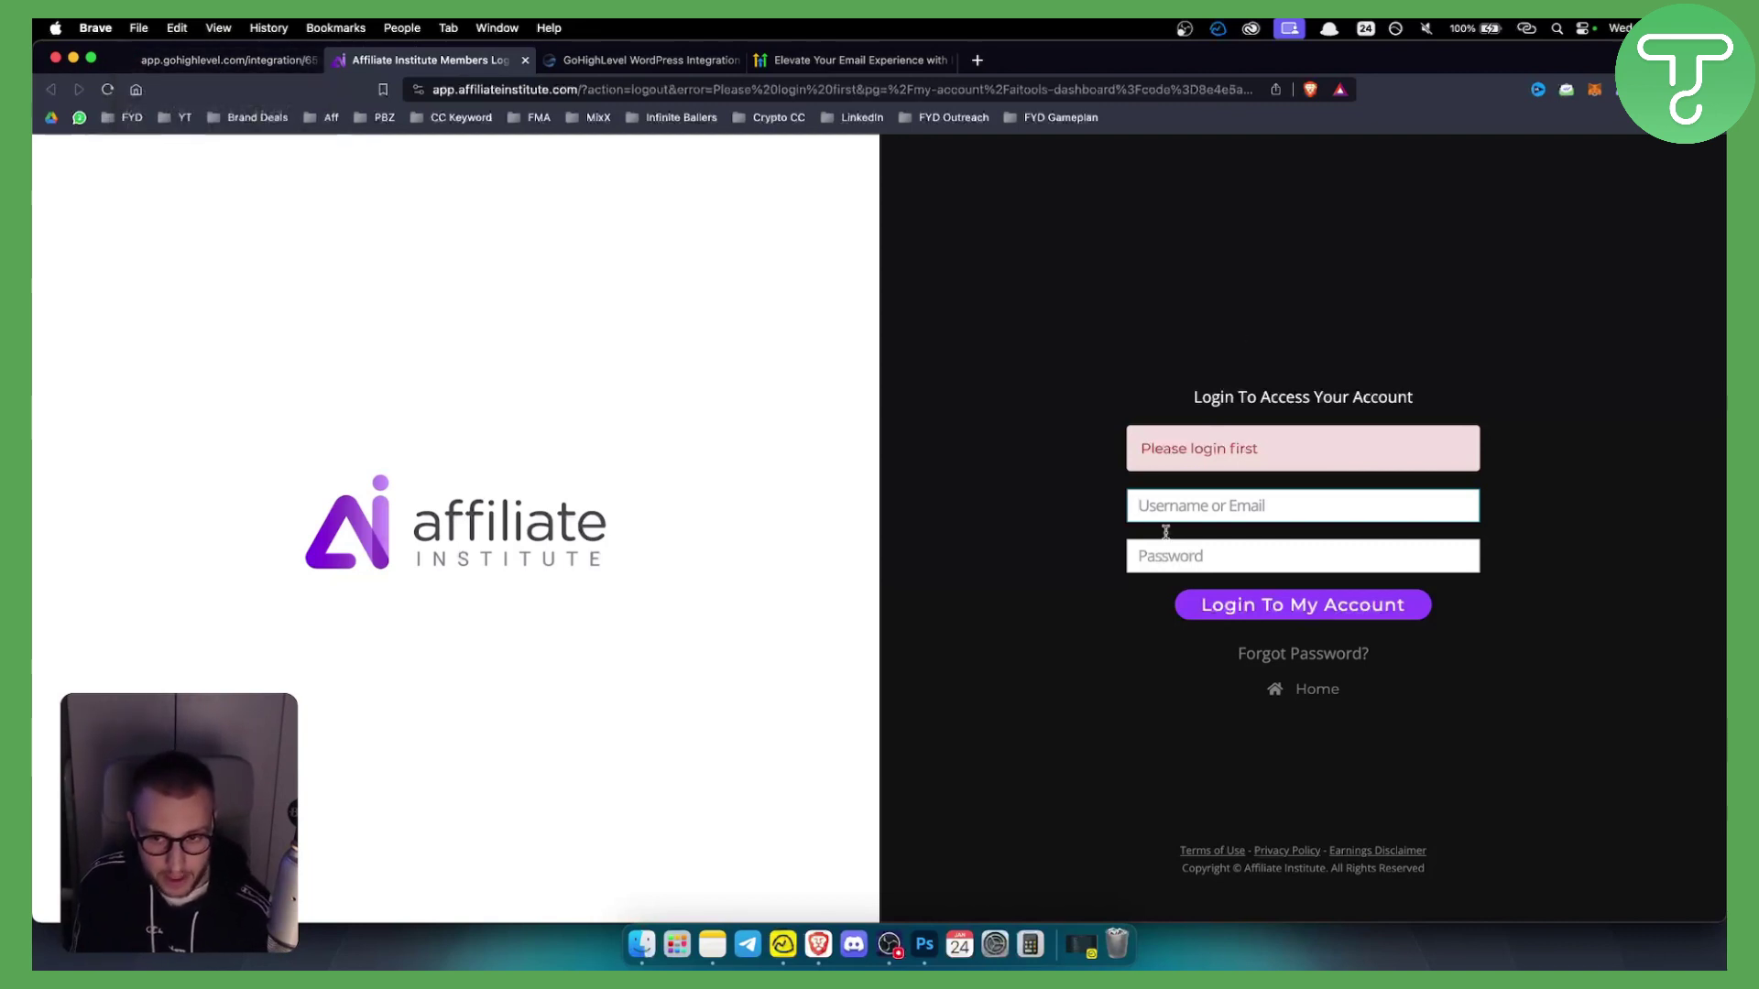
- Check the Affiliate Institute login tab, then return to the installed Public AI page
click(260, 59)
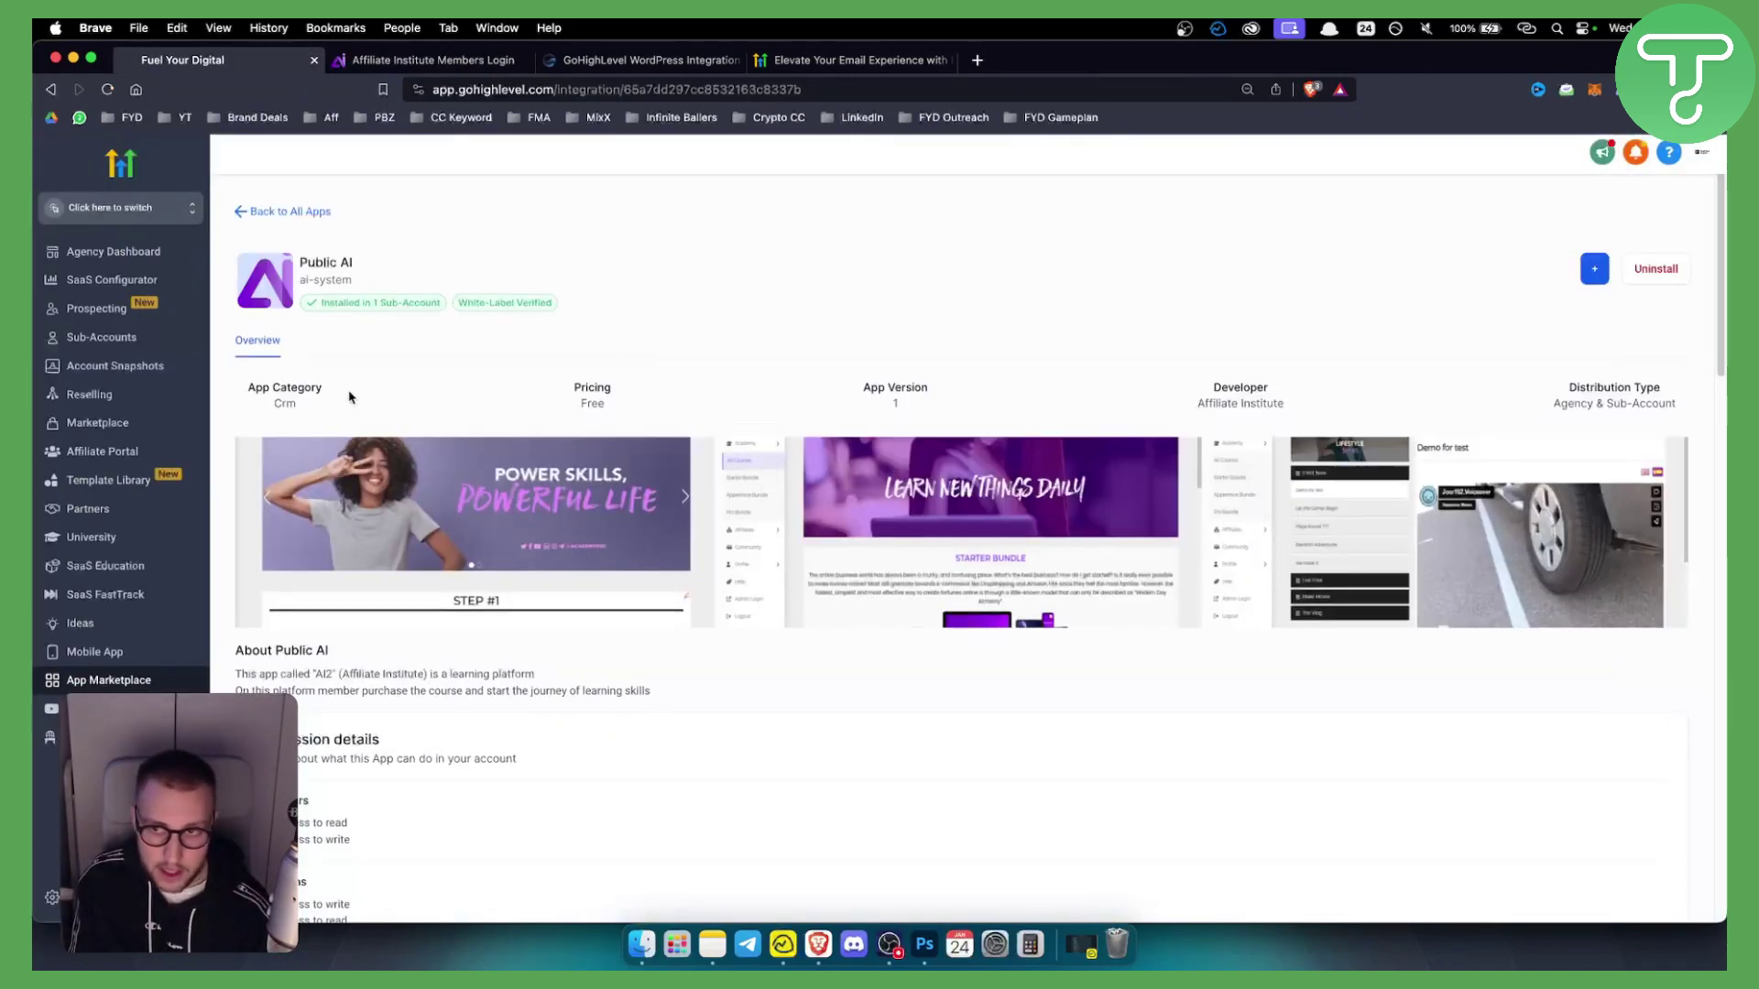
click(440, 59)
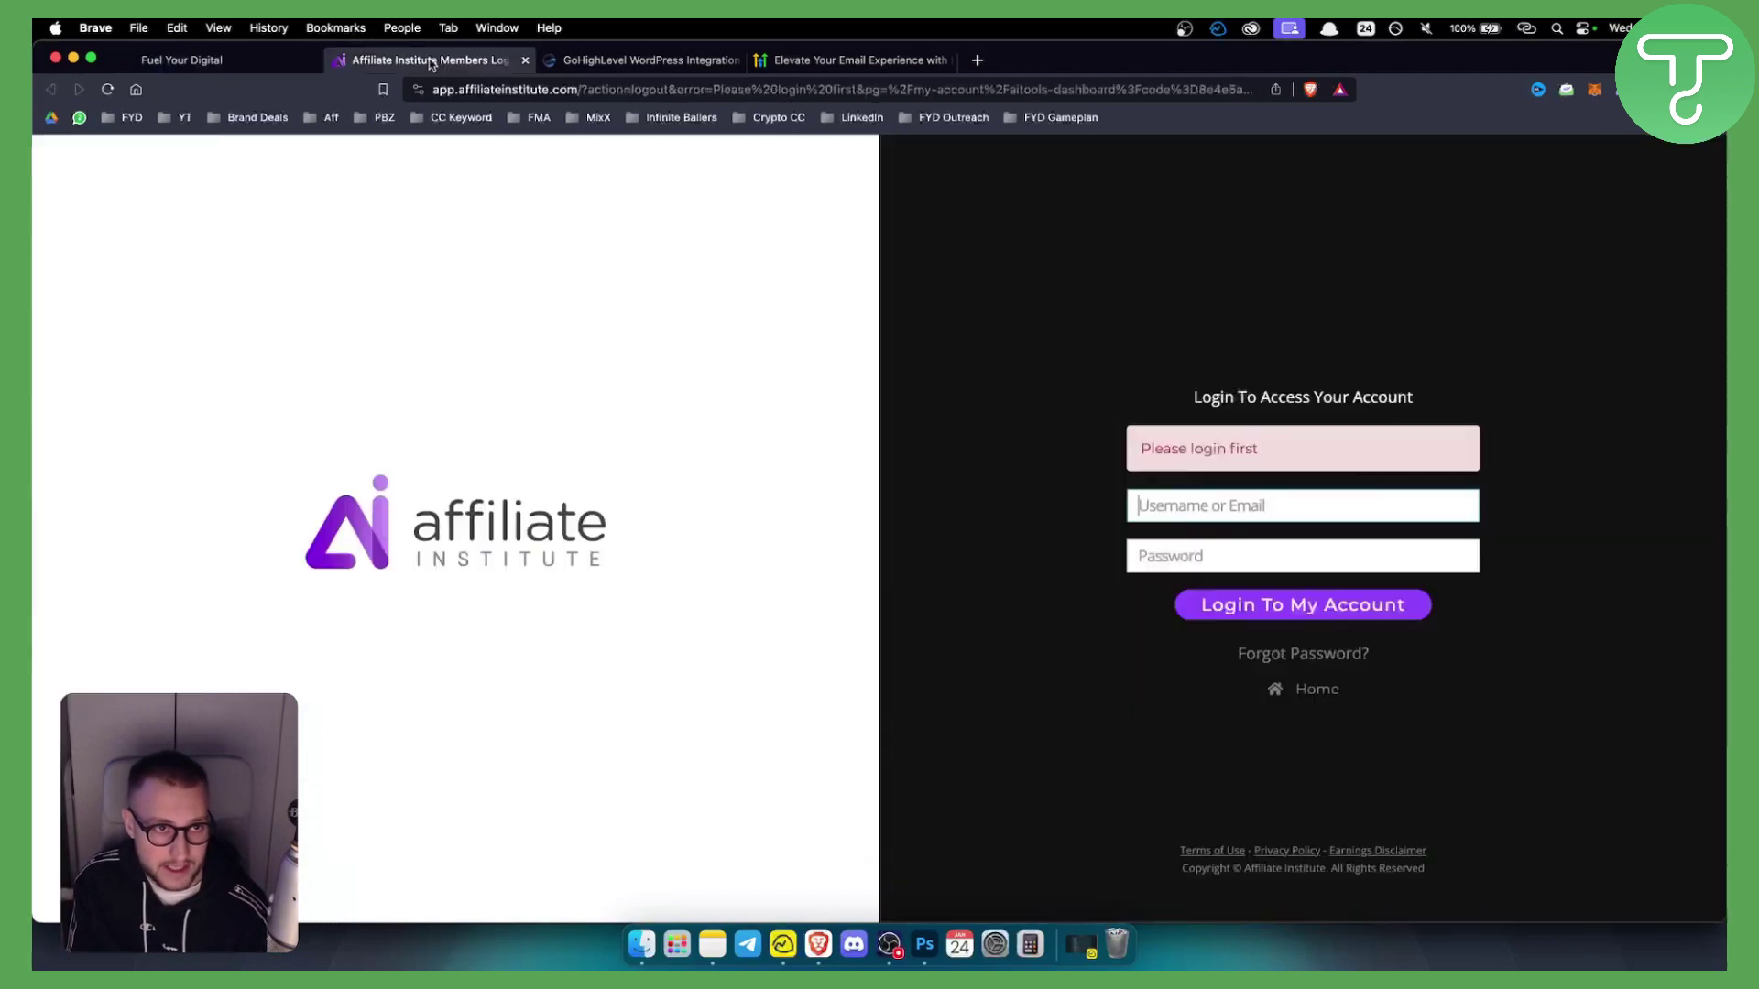
click(193, 58)
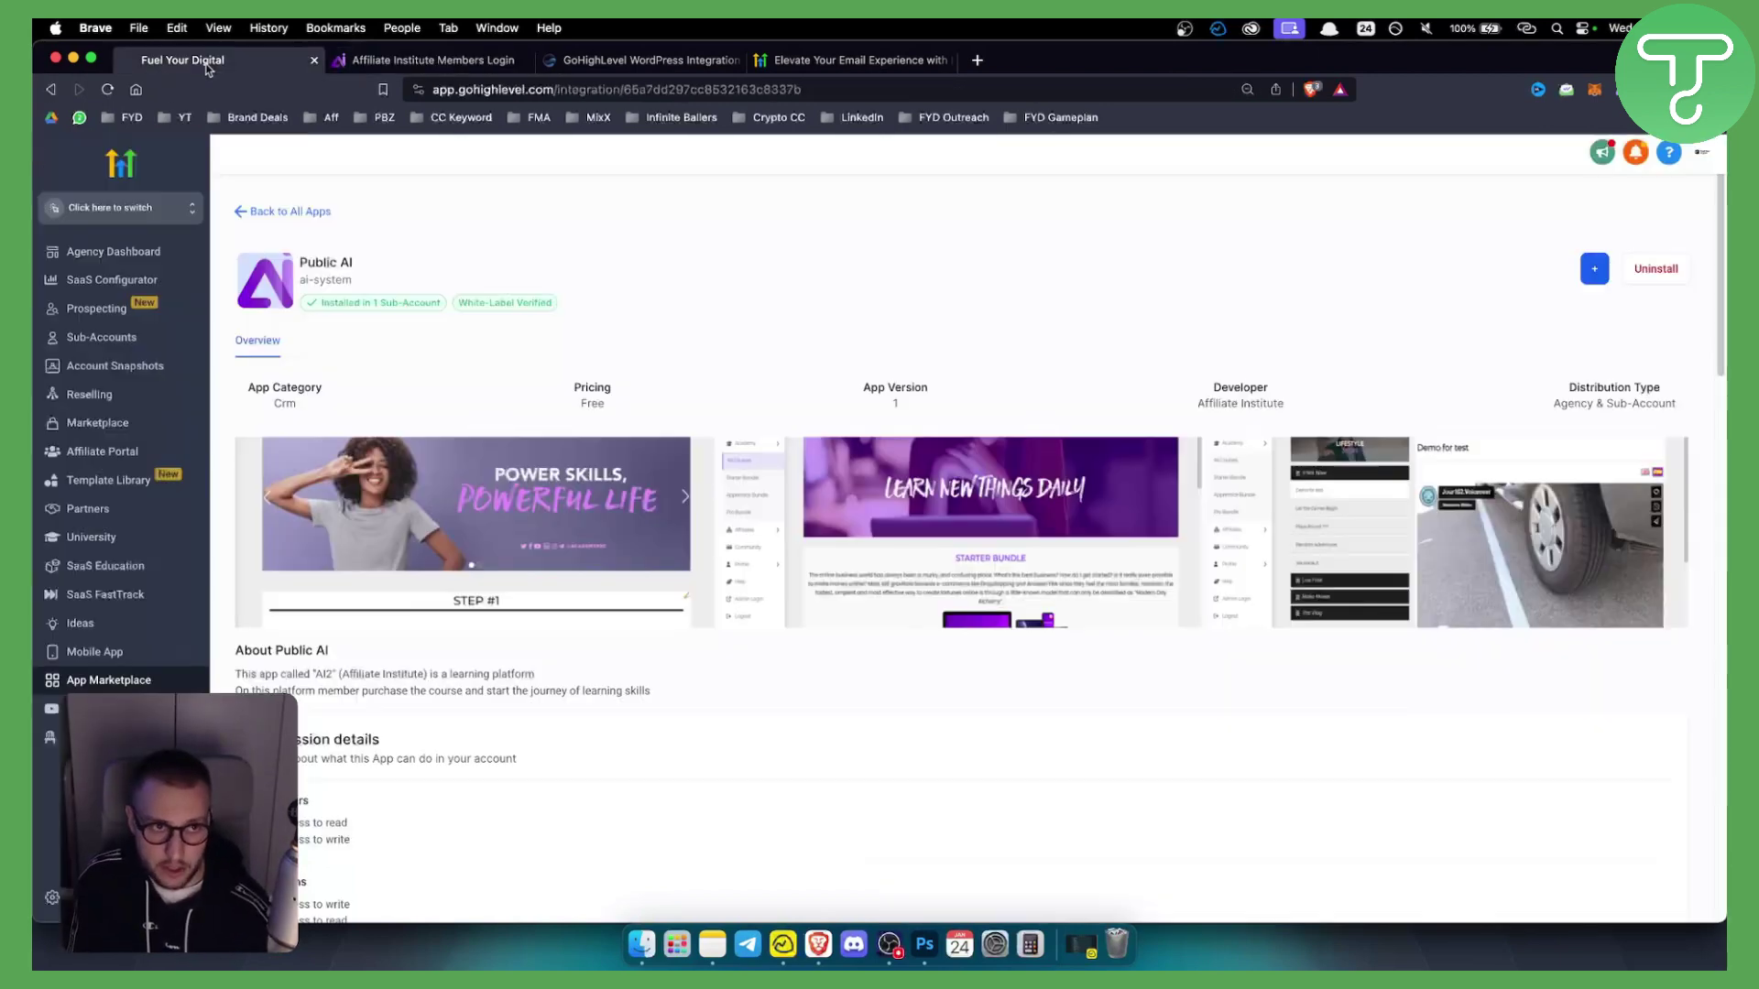